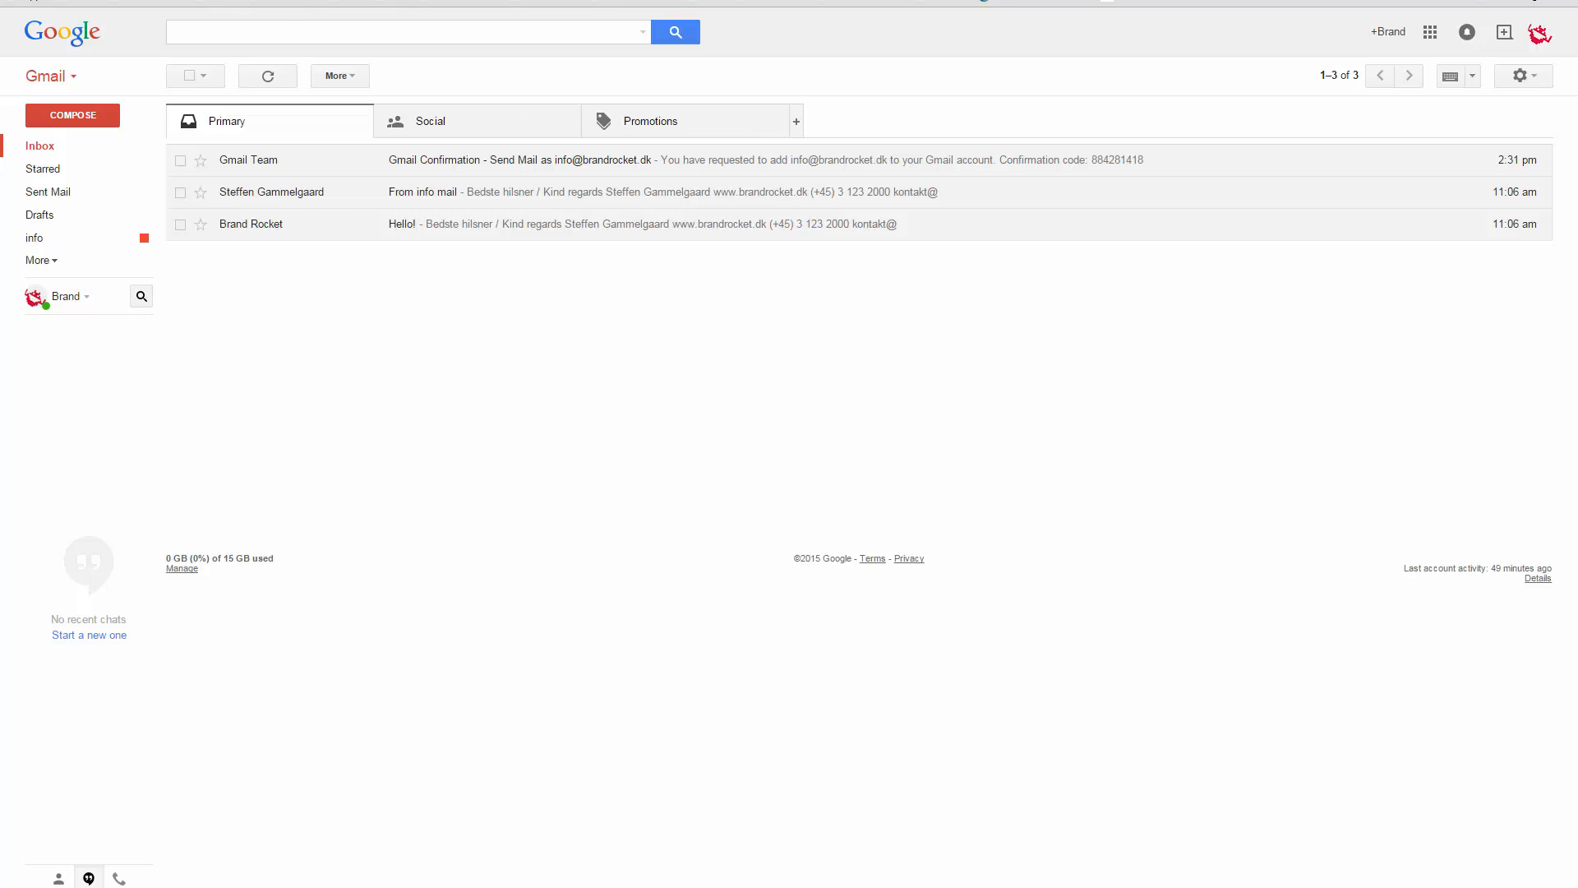
click(296, 2)
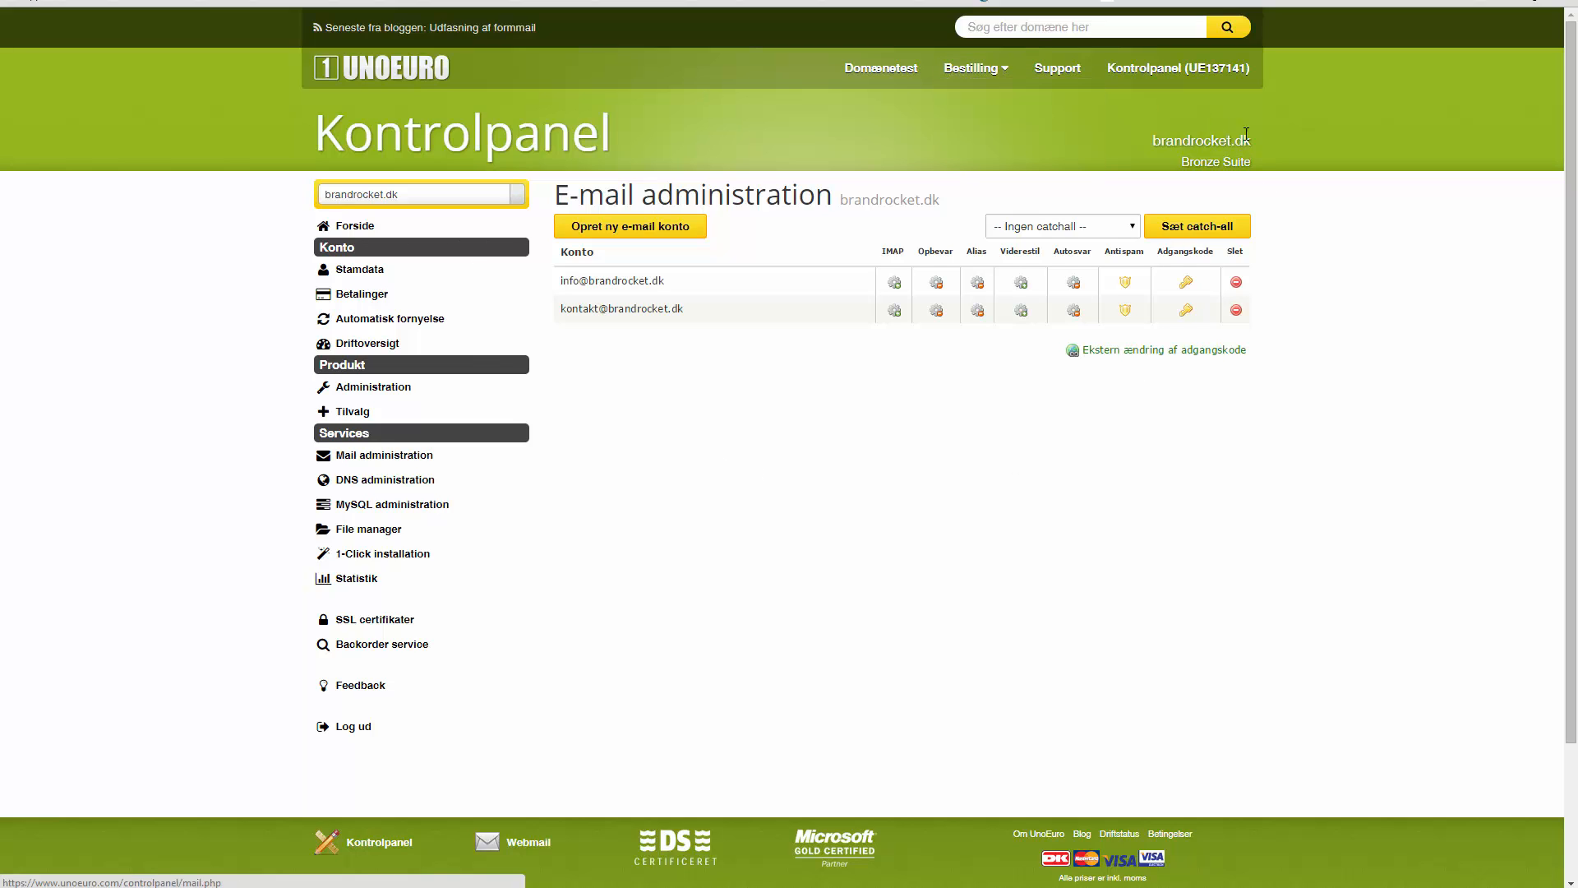
mouse_move(1137, 78)
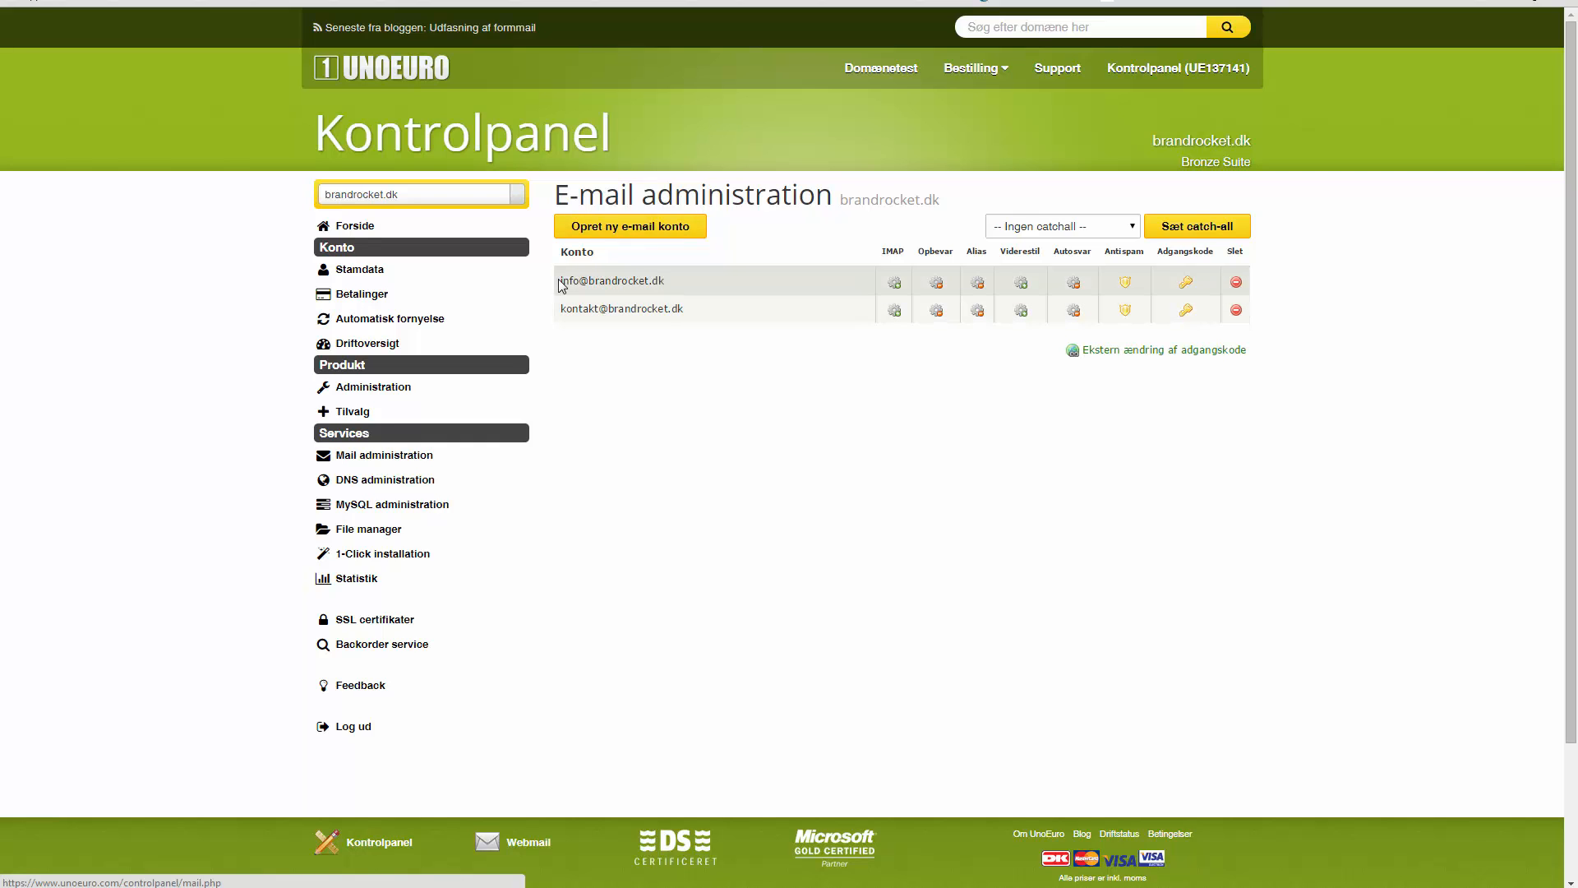
drag(559, 284, 668, 284)
click(701, 286)
click(1020, 284)
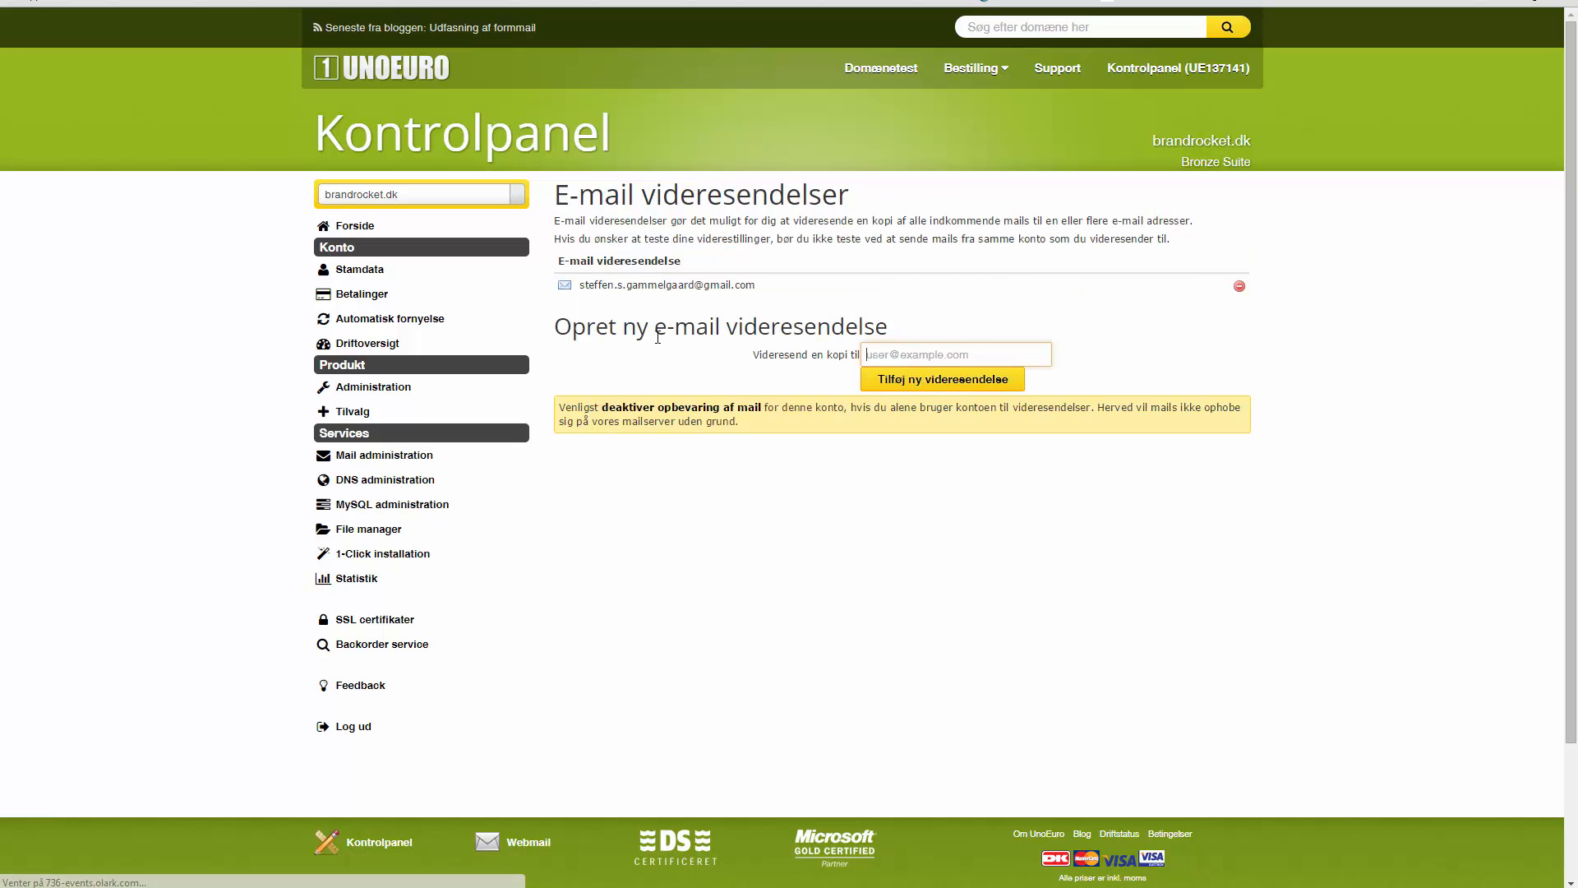
click(903, 351)
key(ctrl+v)
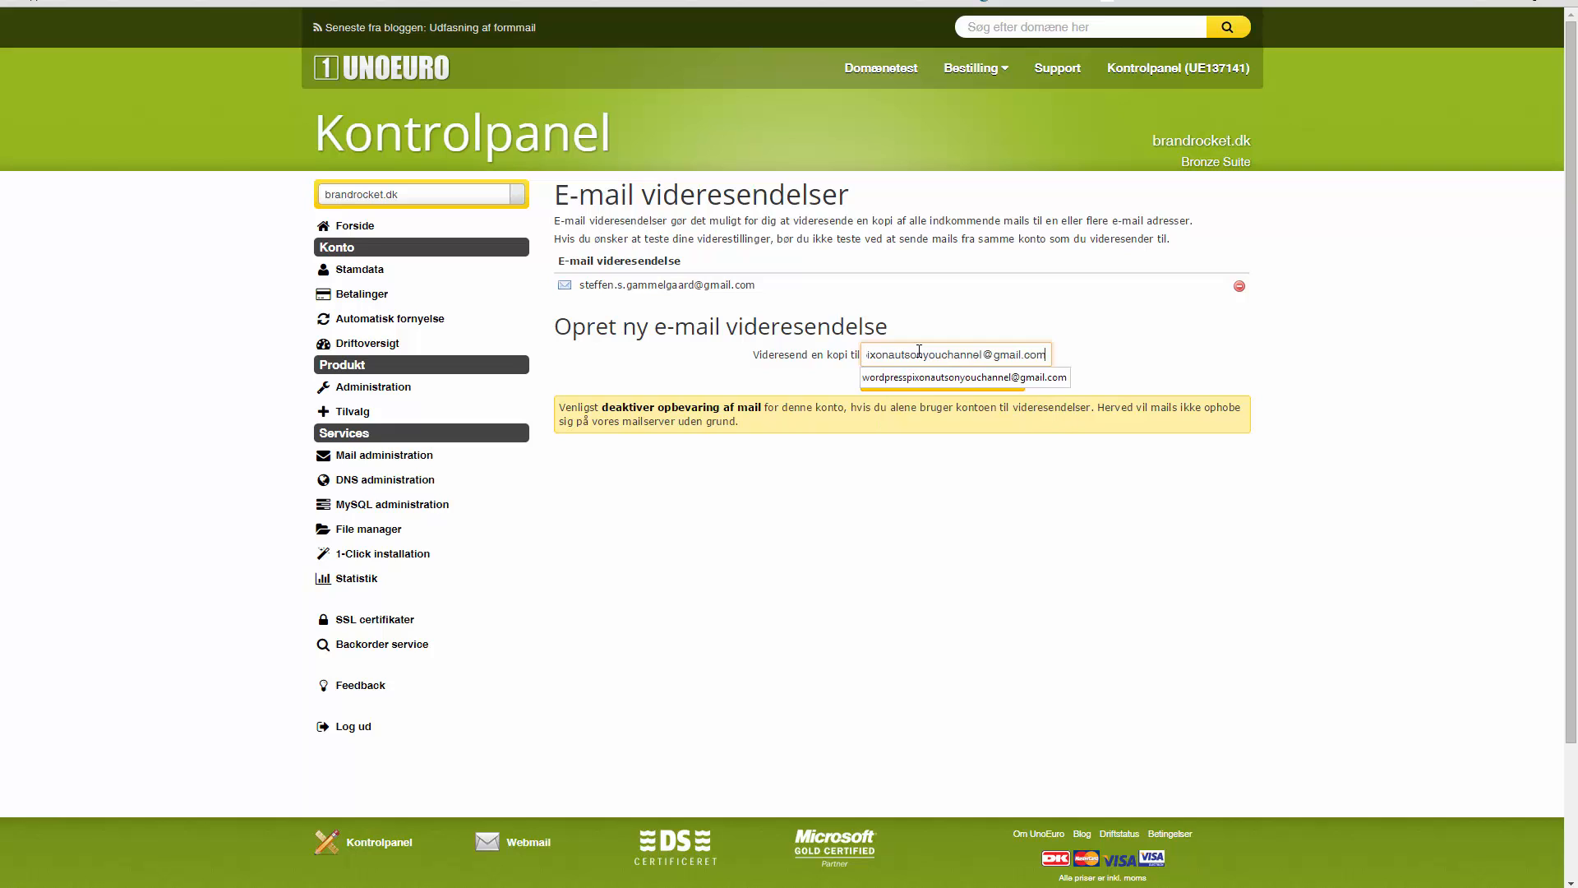
click(927, 387)
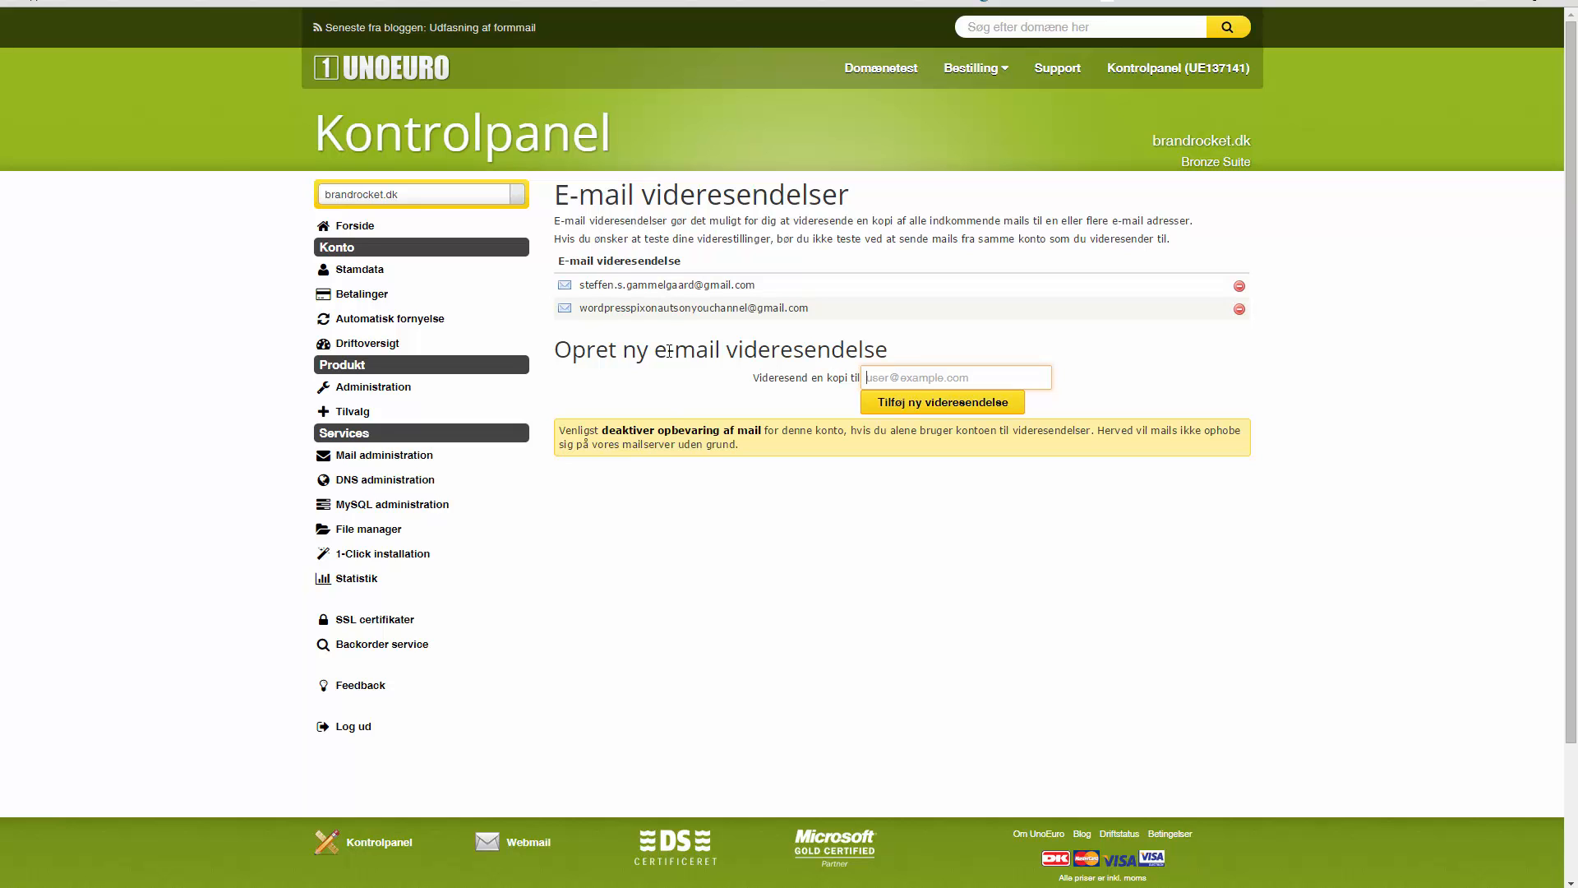
click(419, 455)
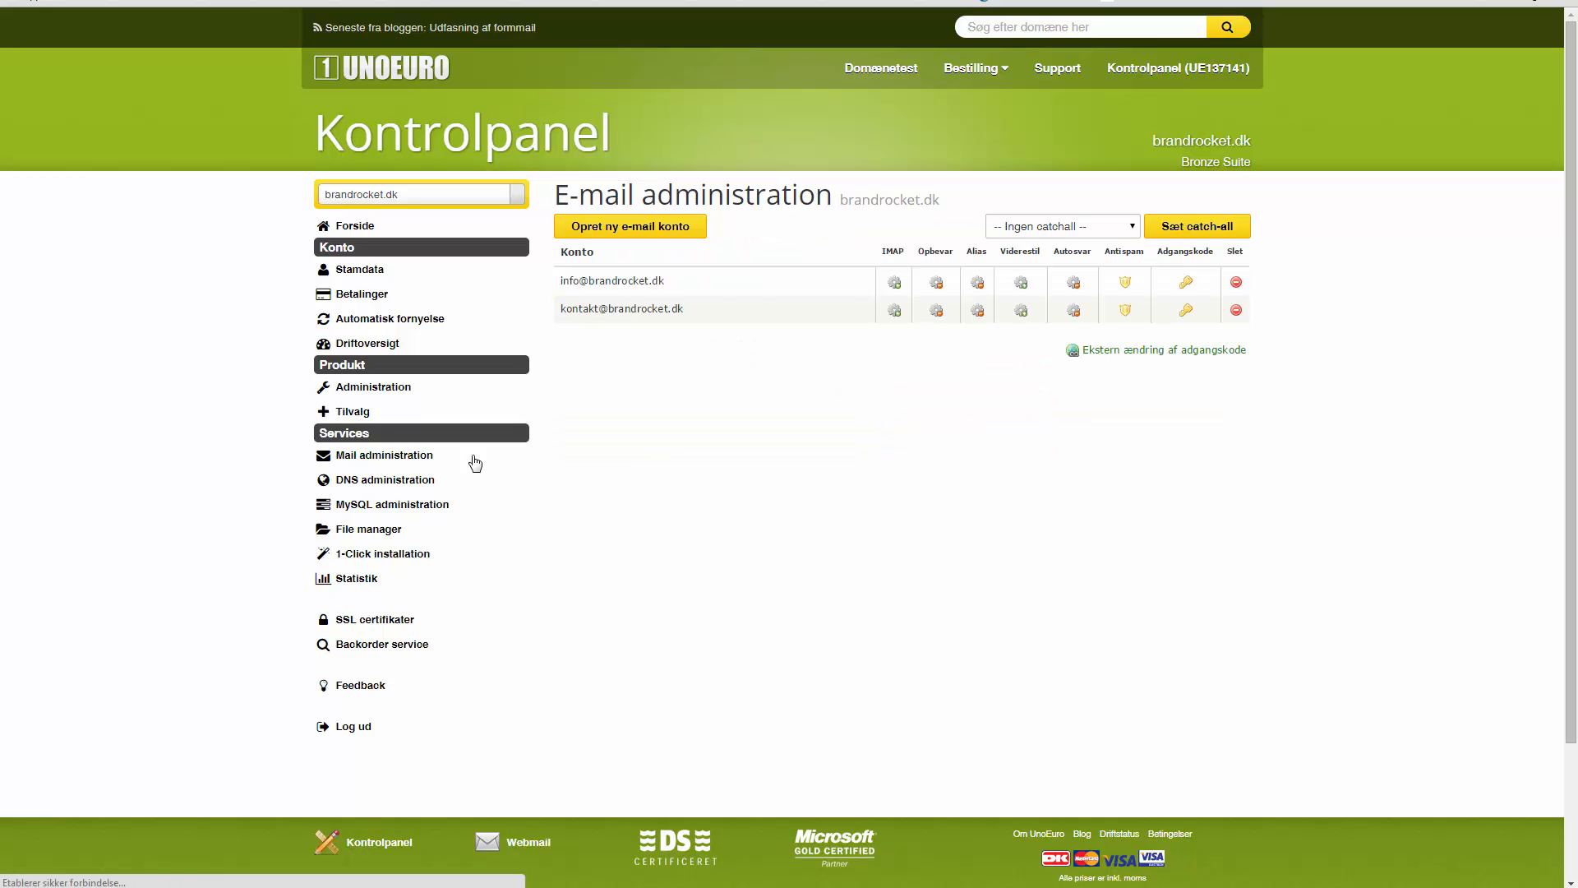
click(937, 283)
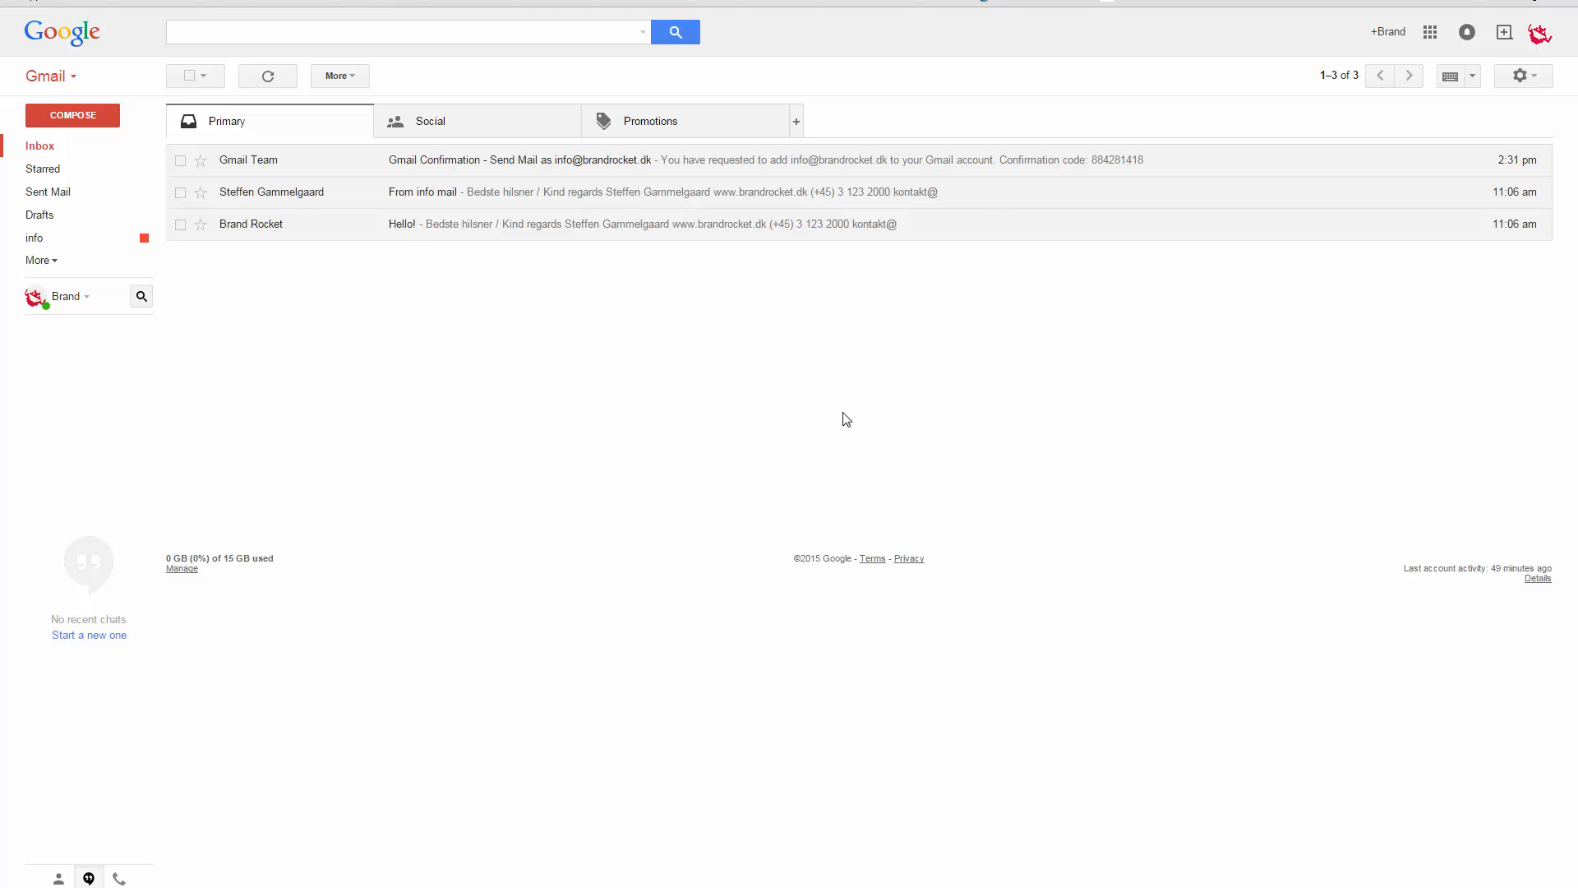
click(1521, 76)
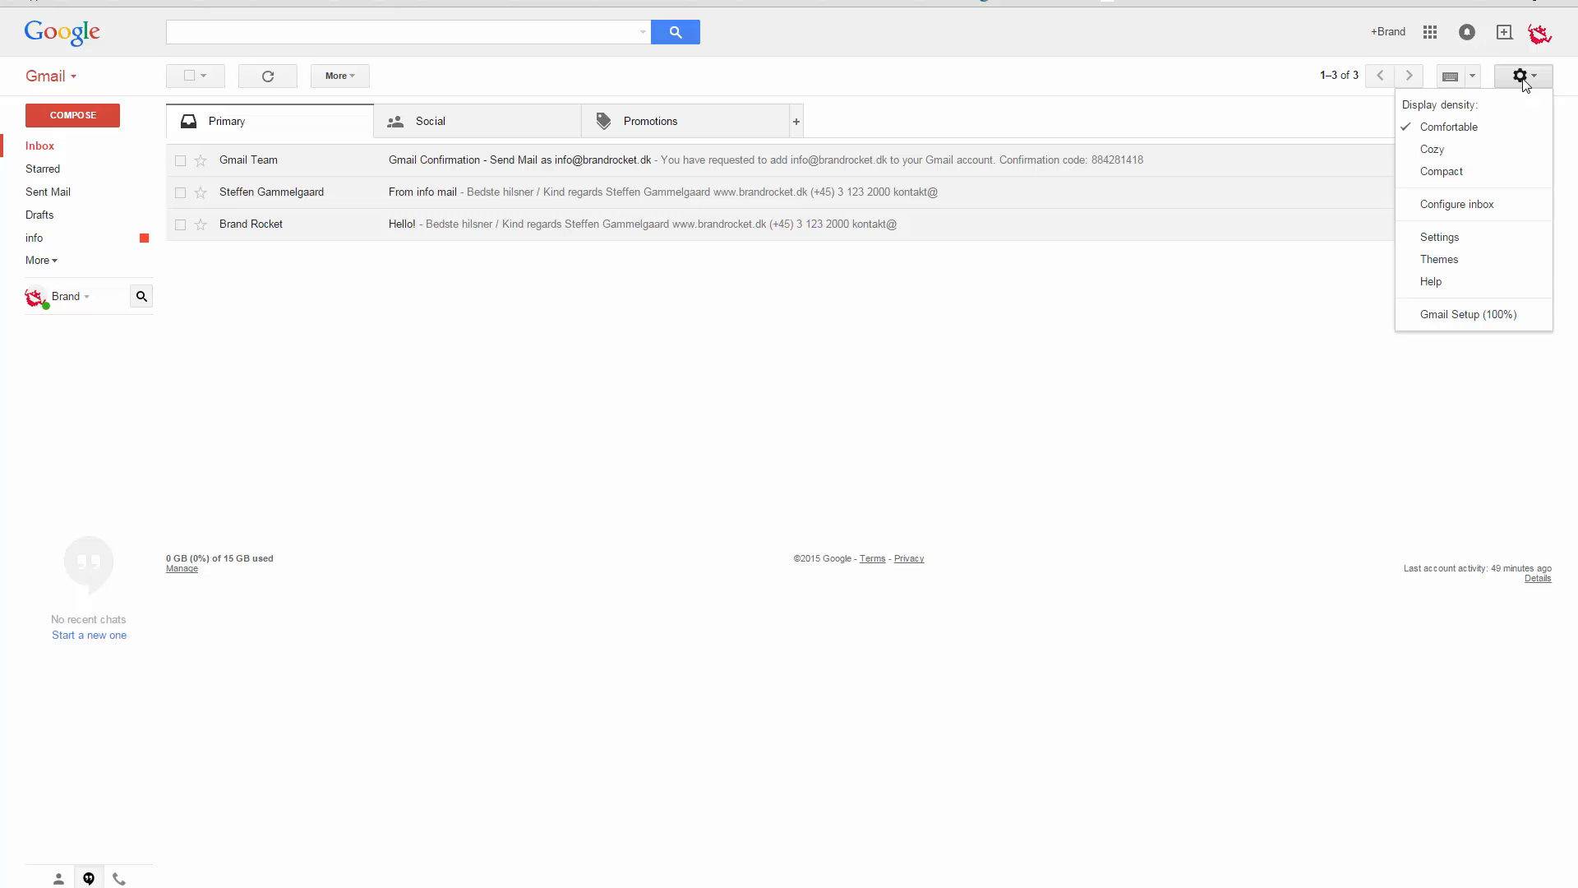
click(1417, 238)
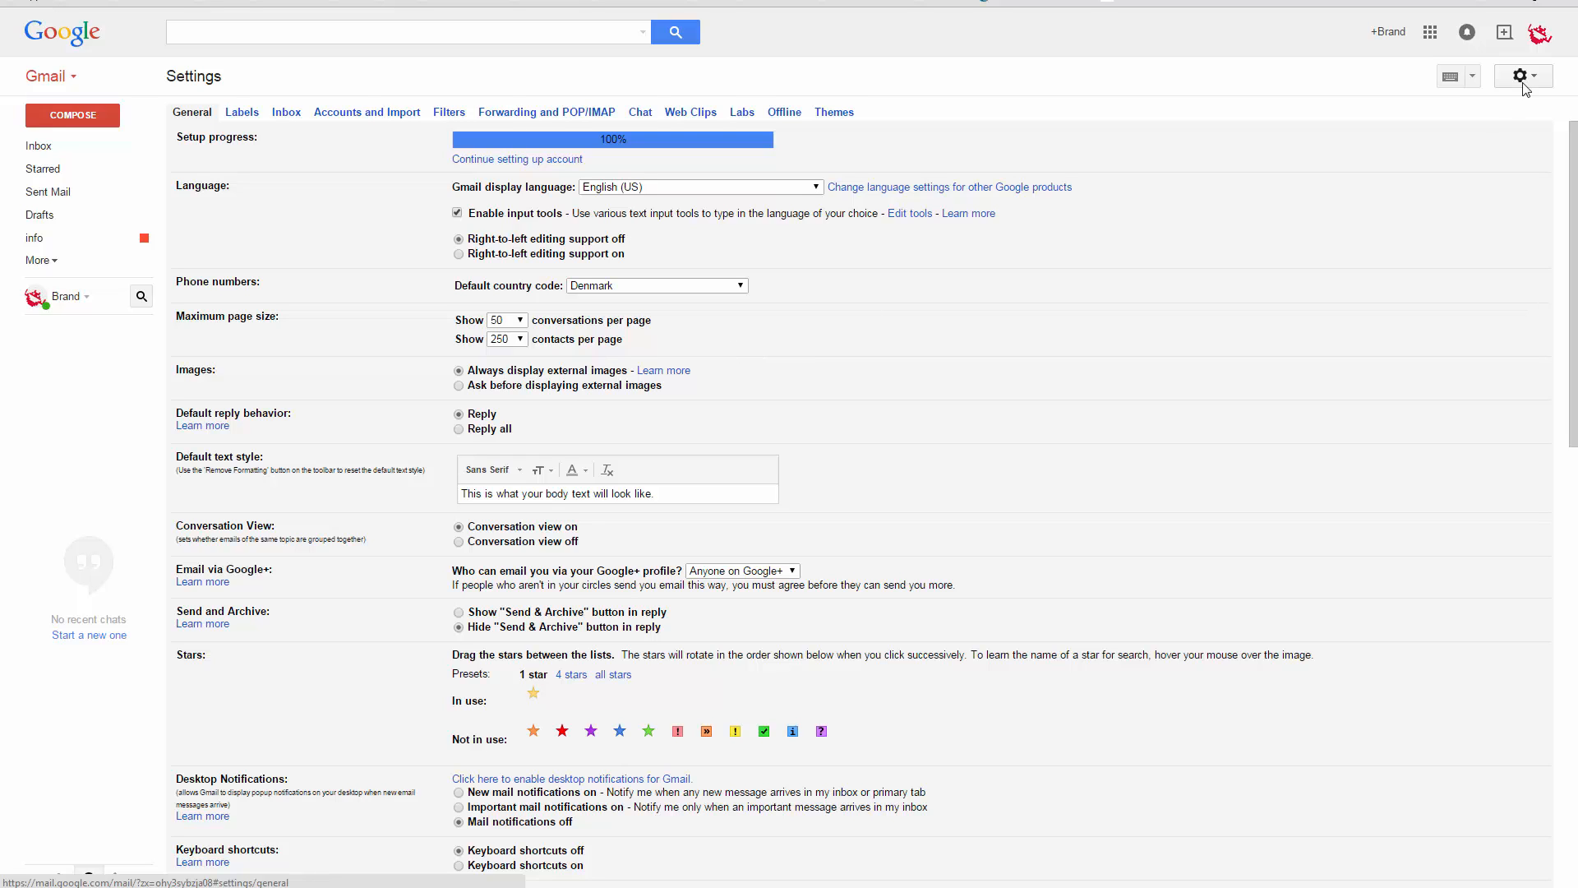
click(388, 115)
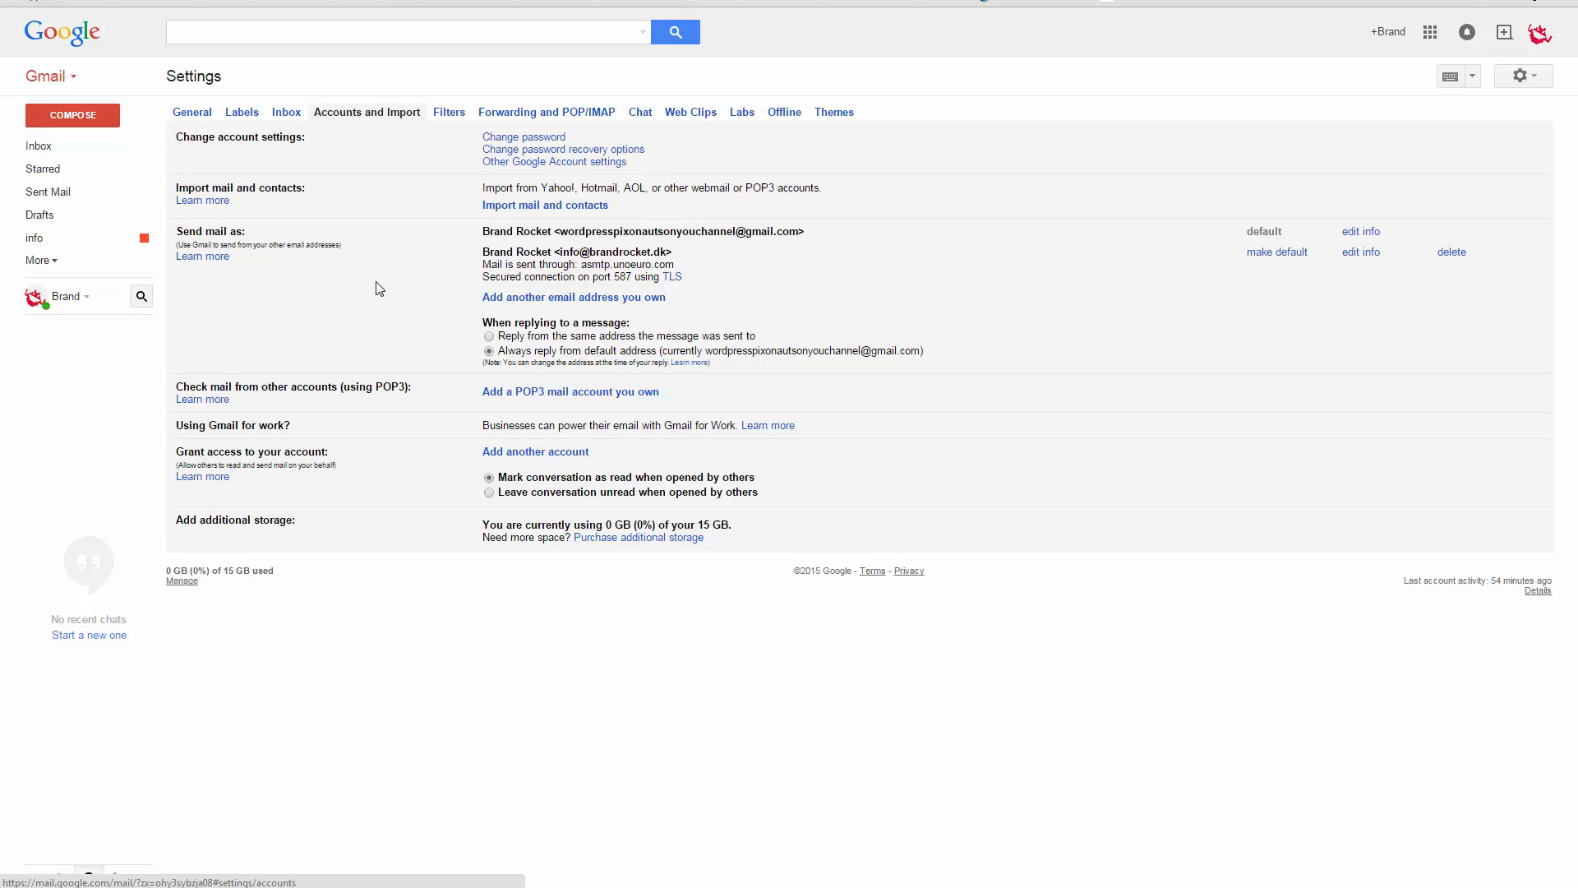
click(1451, 252)
click(626, 478)
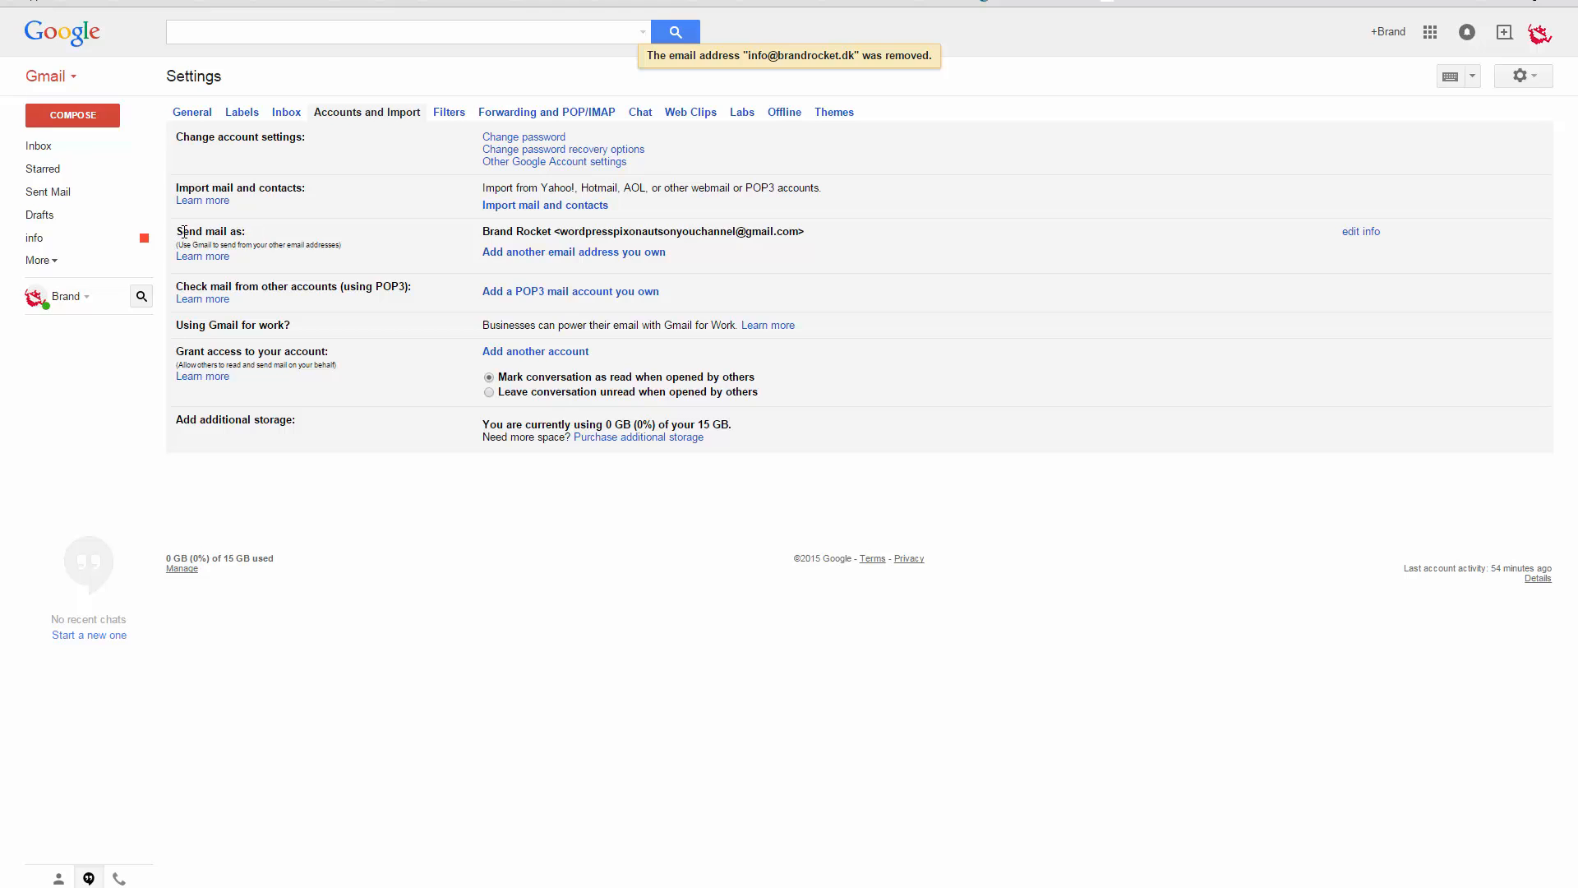
drag(182, 230, 422, 239)
click(444, 245)
click(617, 254)
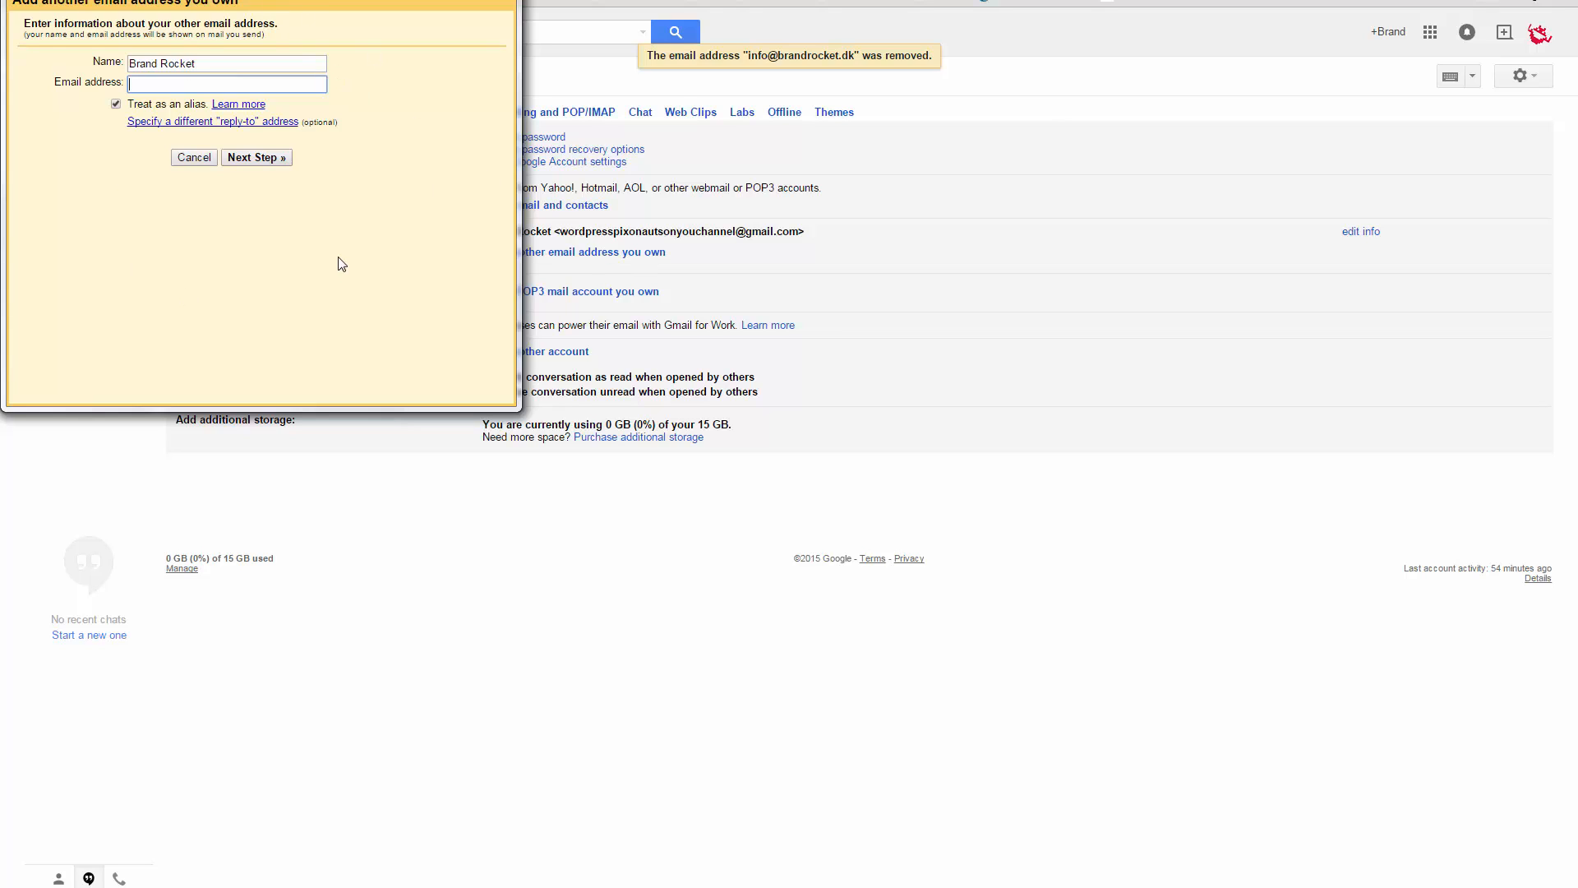
drag(217, 70, 128, 64)
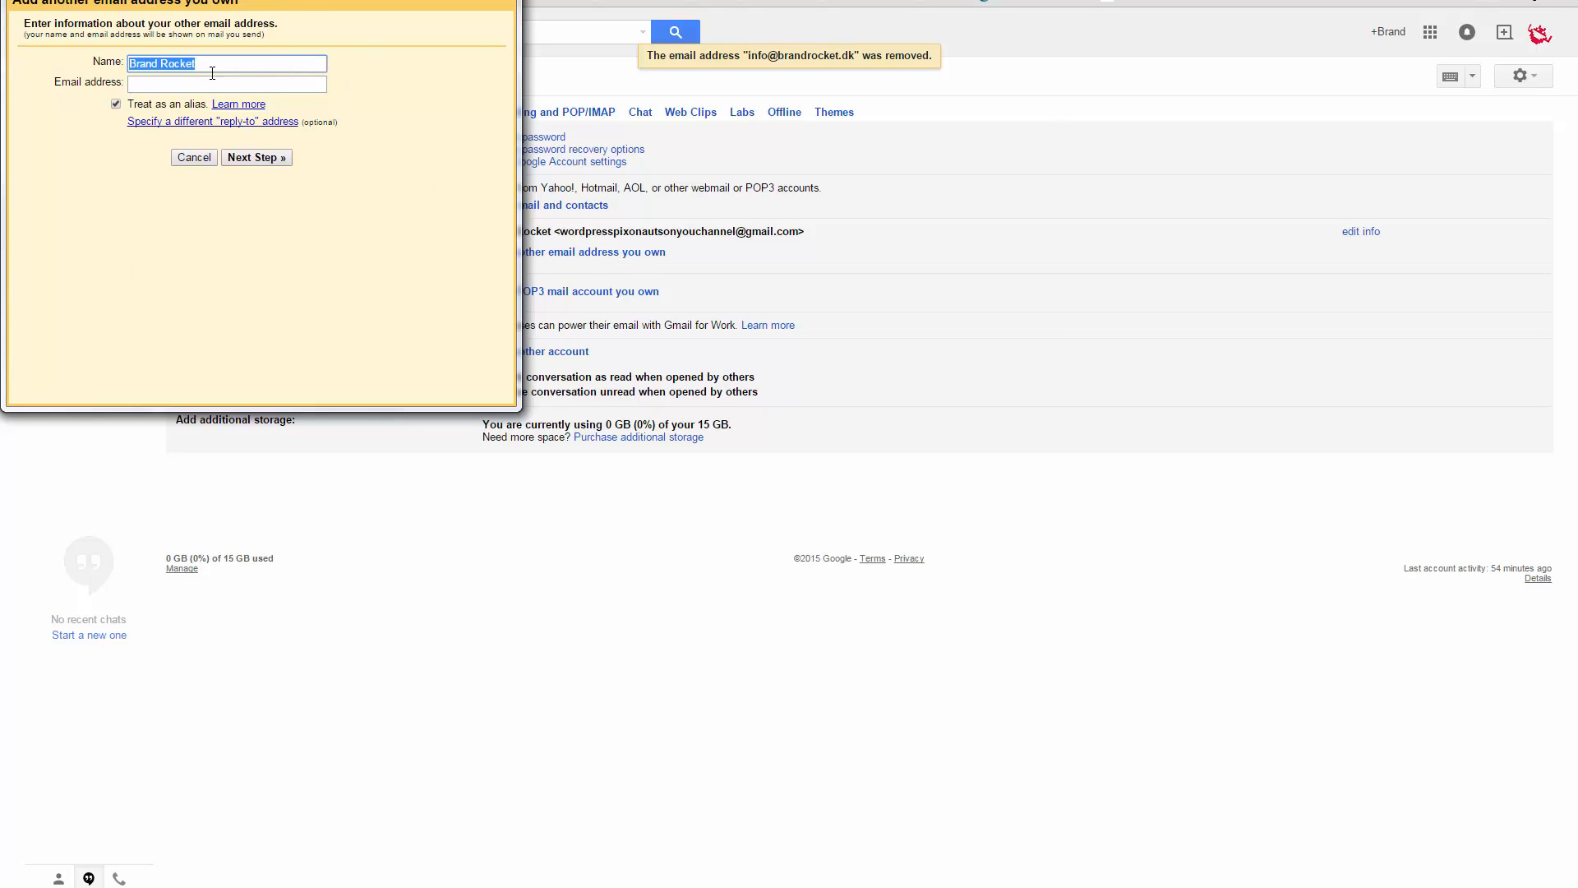
click(232, 82)
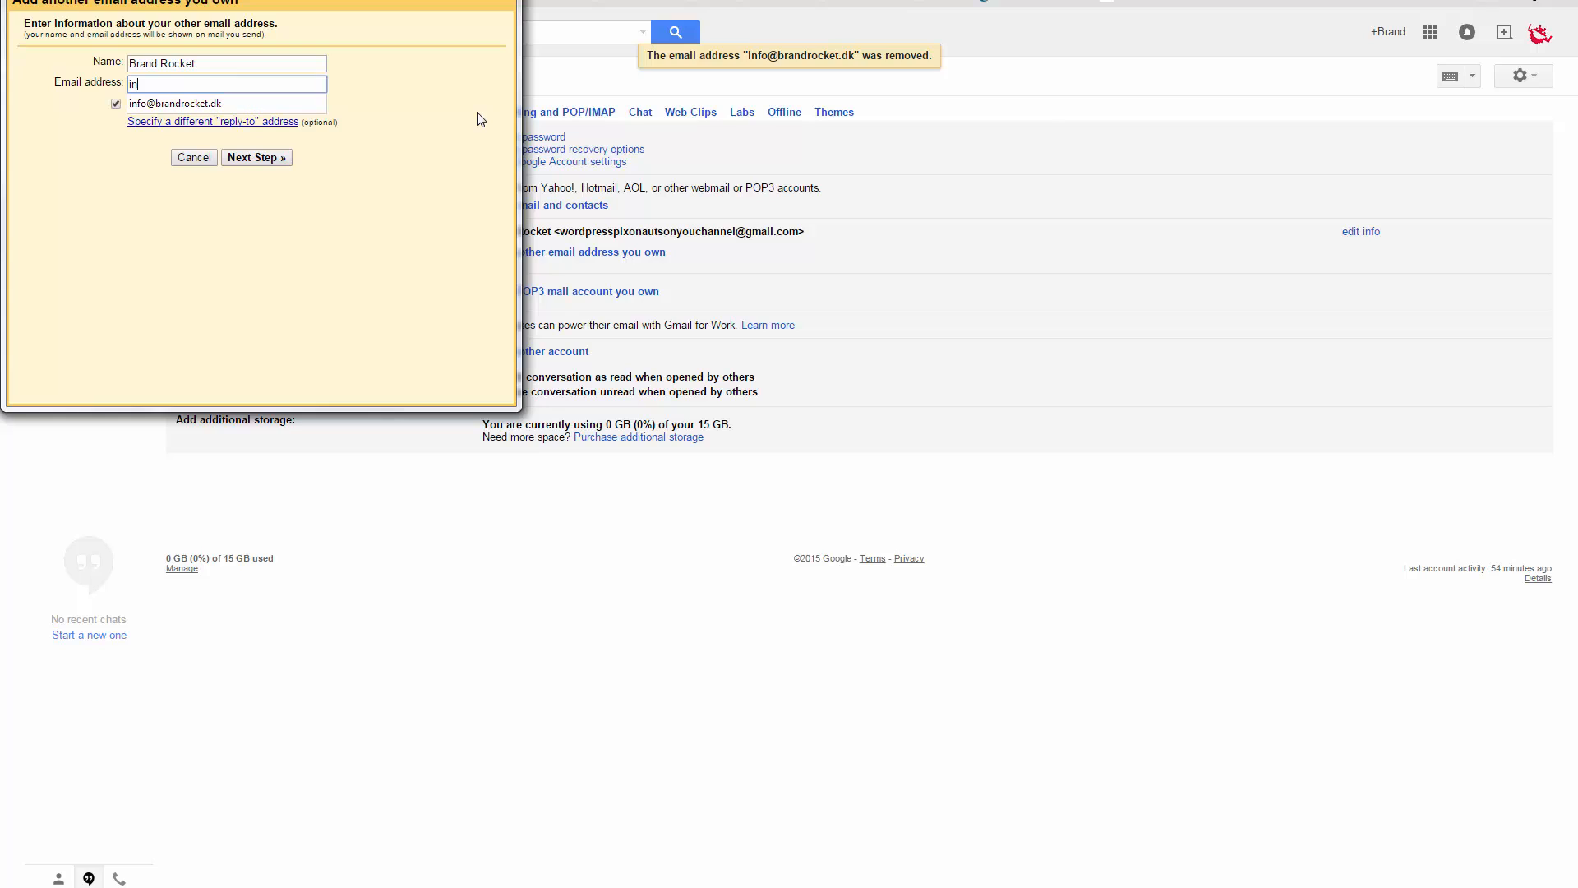
click(451, 119)
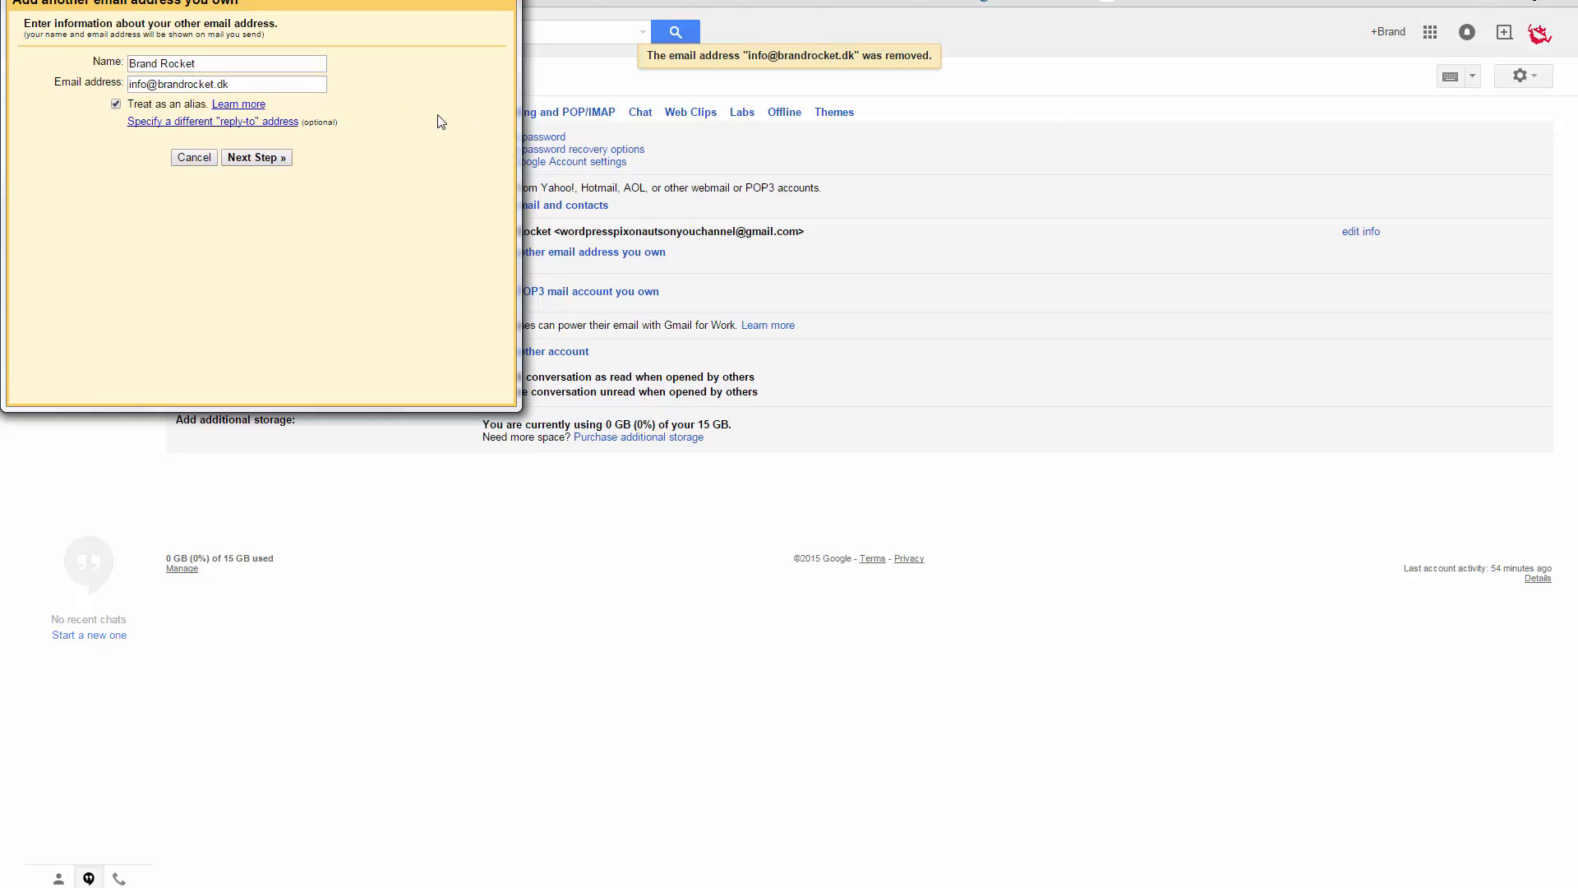
- Advance to the SMTP step prefilled with smtp.brandrocket.dk, port 587, then return to UnoEuro
click(268, 158)
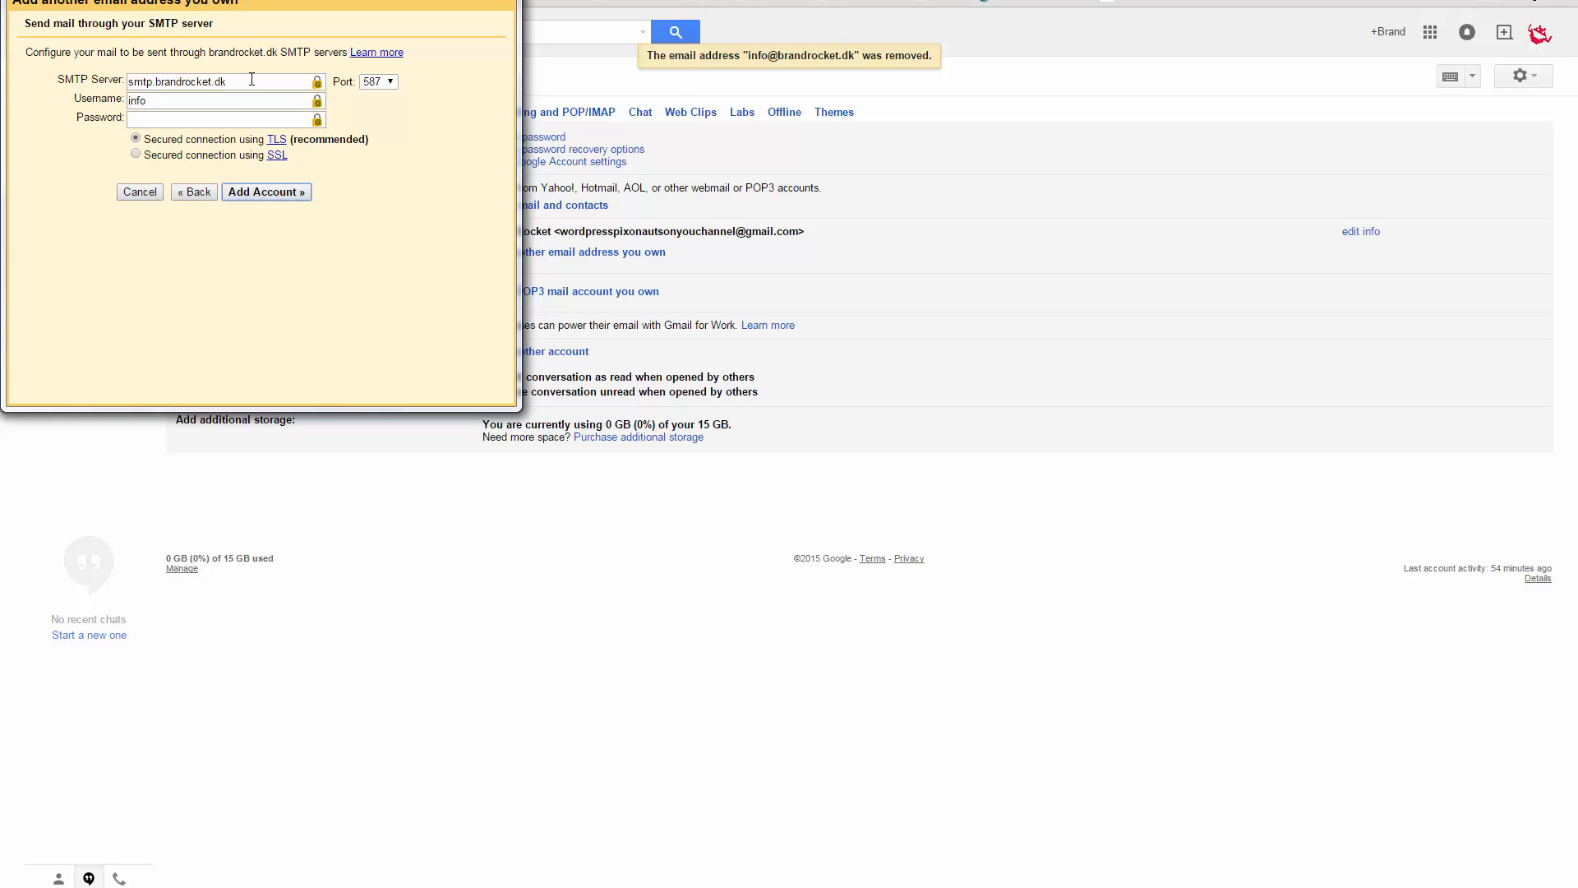
drag(272, 83, 44, 92)
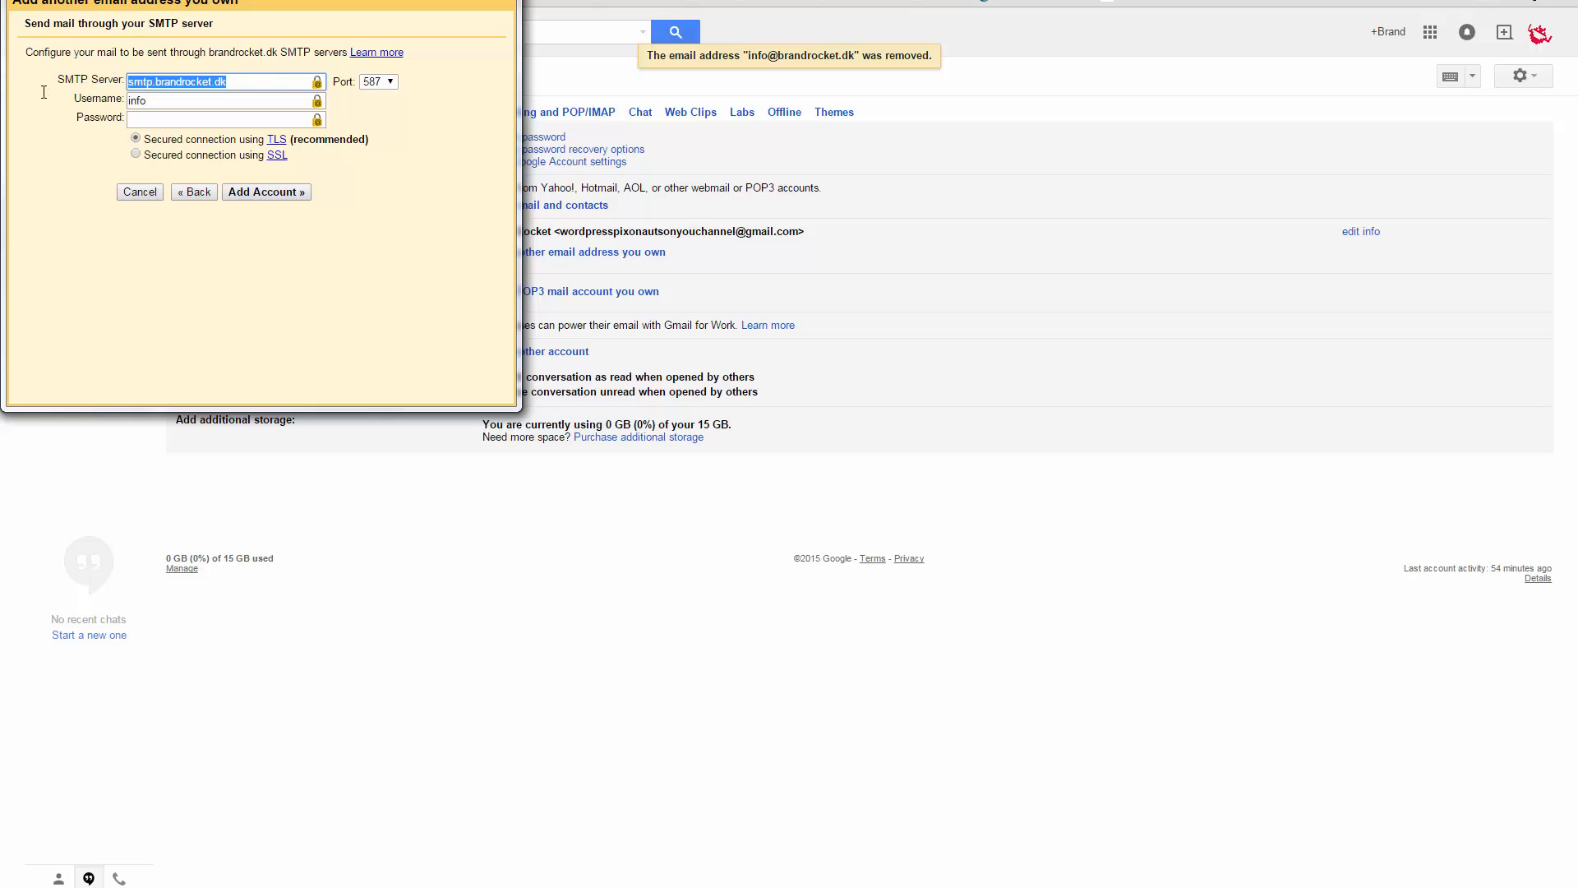
click(266, 83)
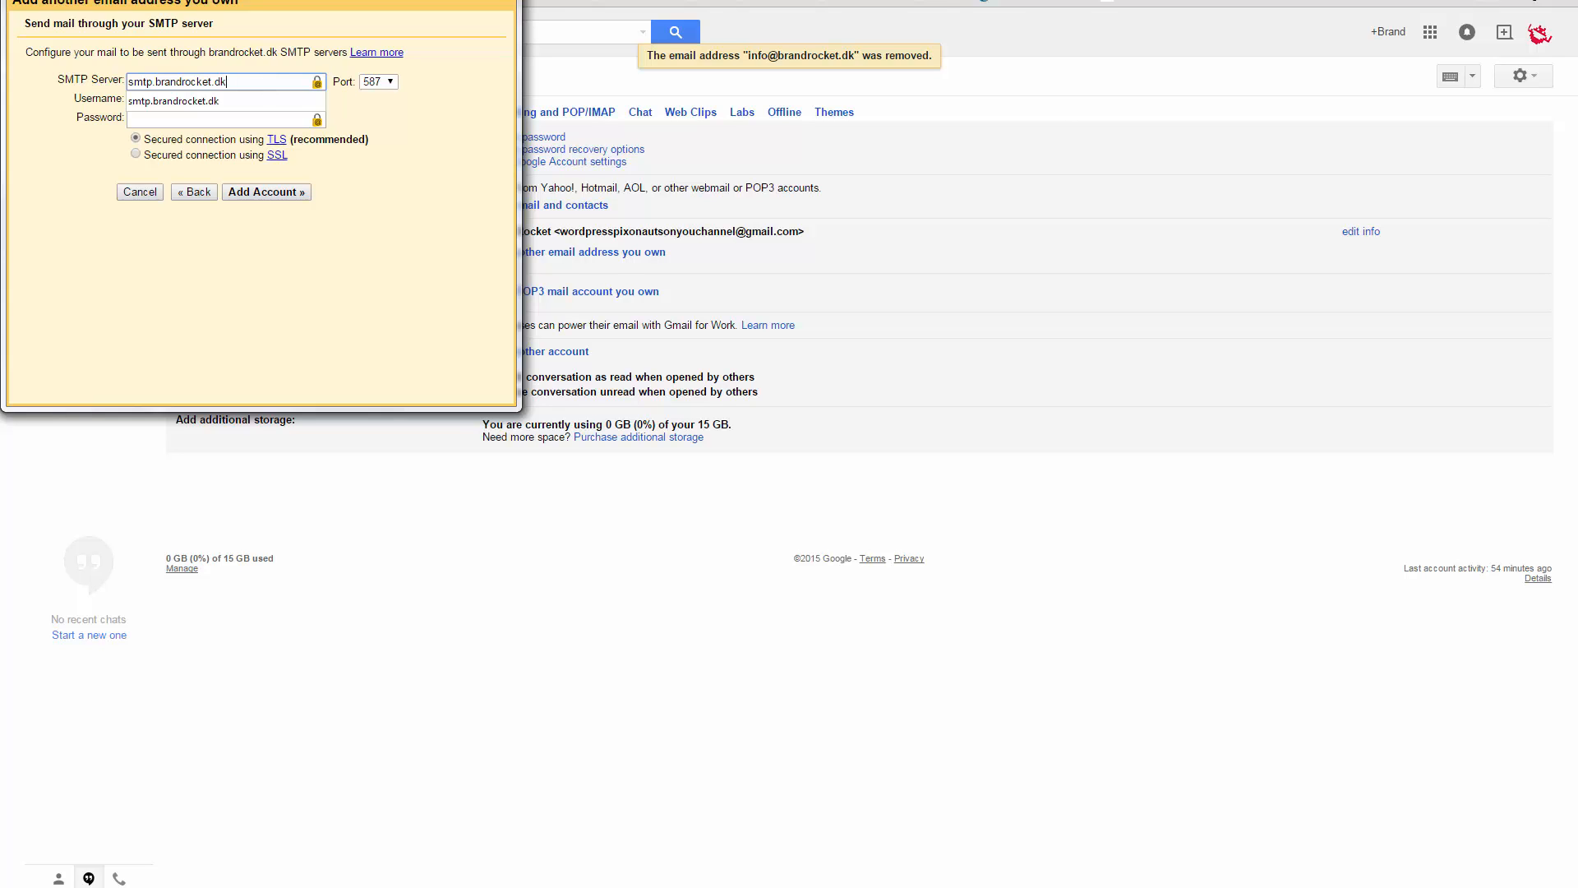
key(alt+Tab)
key(ctrl+Tab)
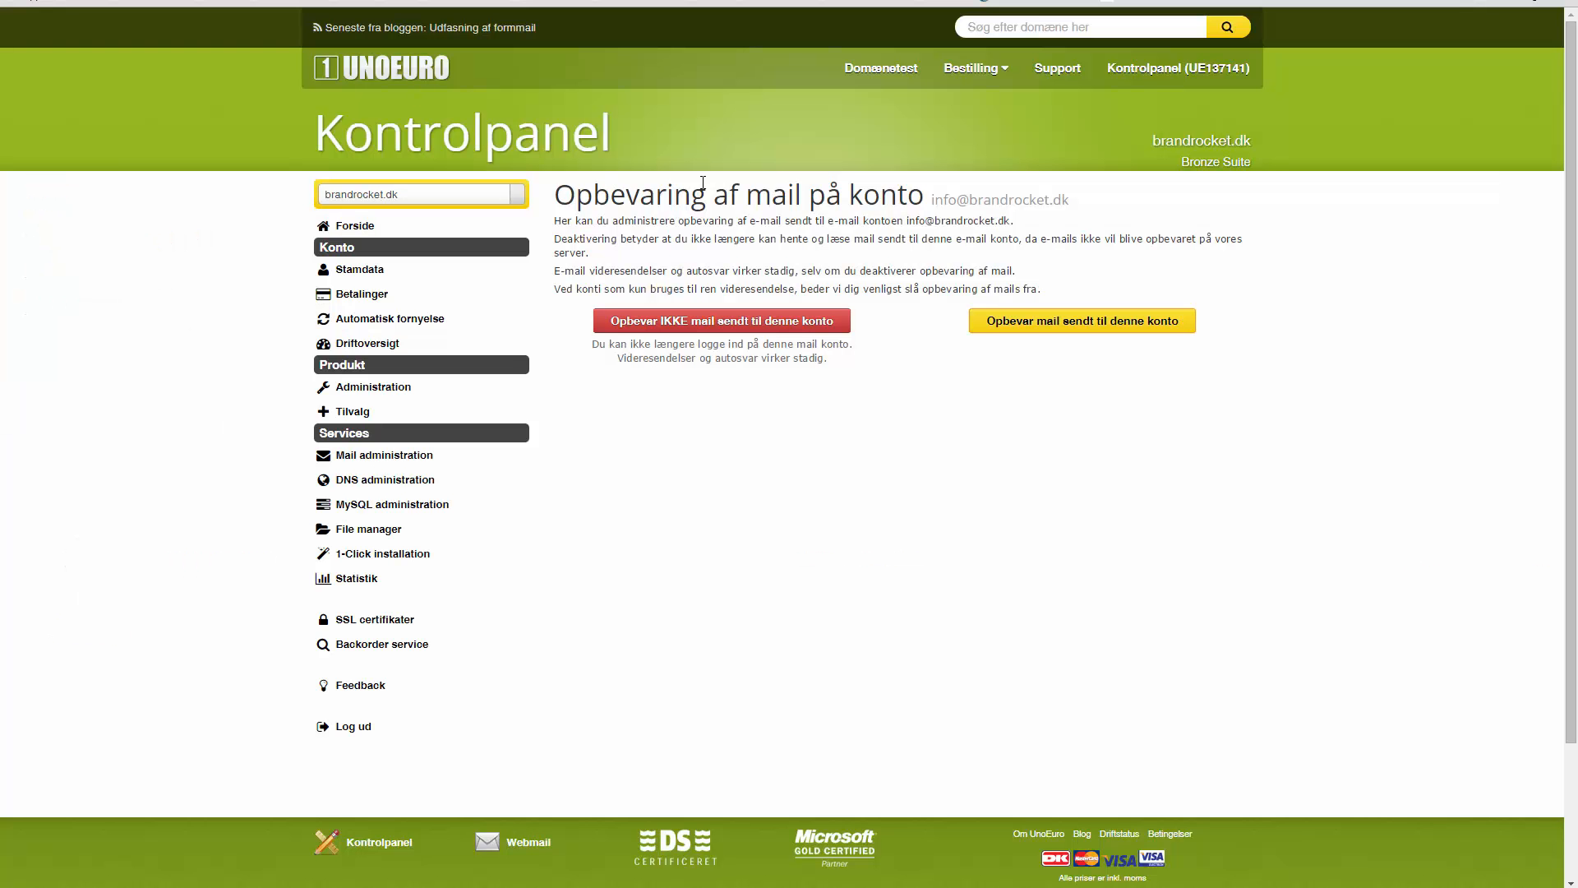
- Open the Support guide 'Opsætning af mail i Gmail' and scroll to the asmtp.unoeuro.com, port 587 step
click(1058, 70)
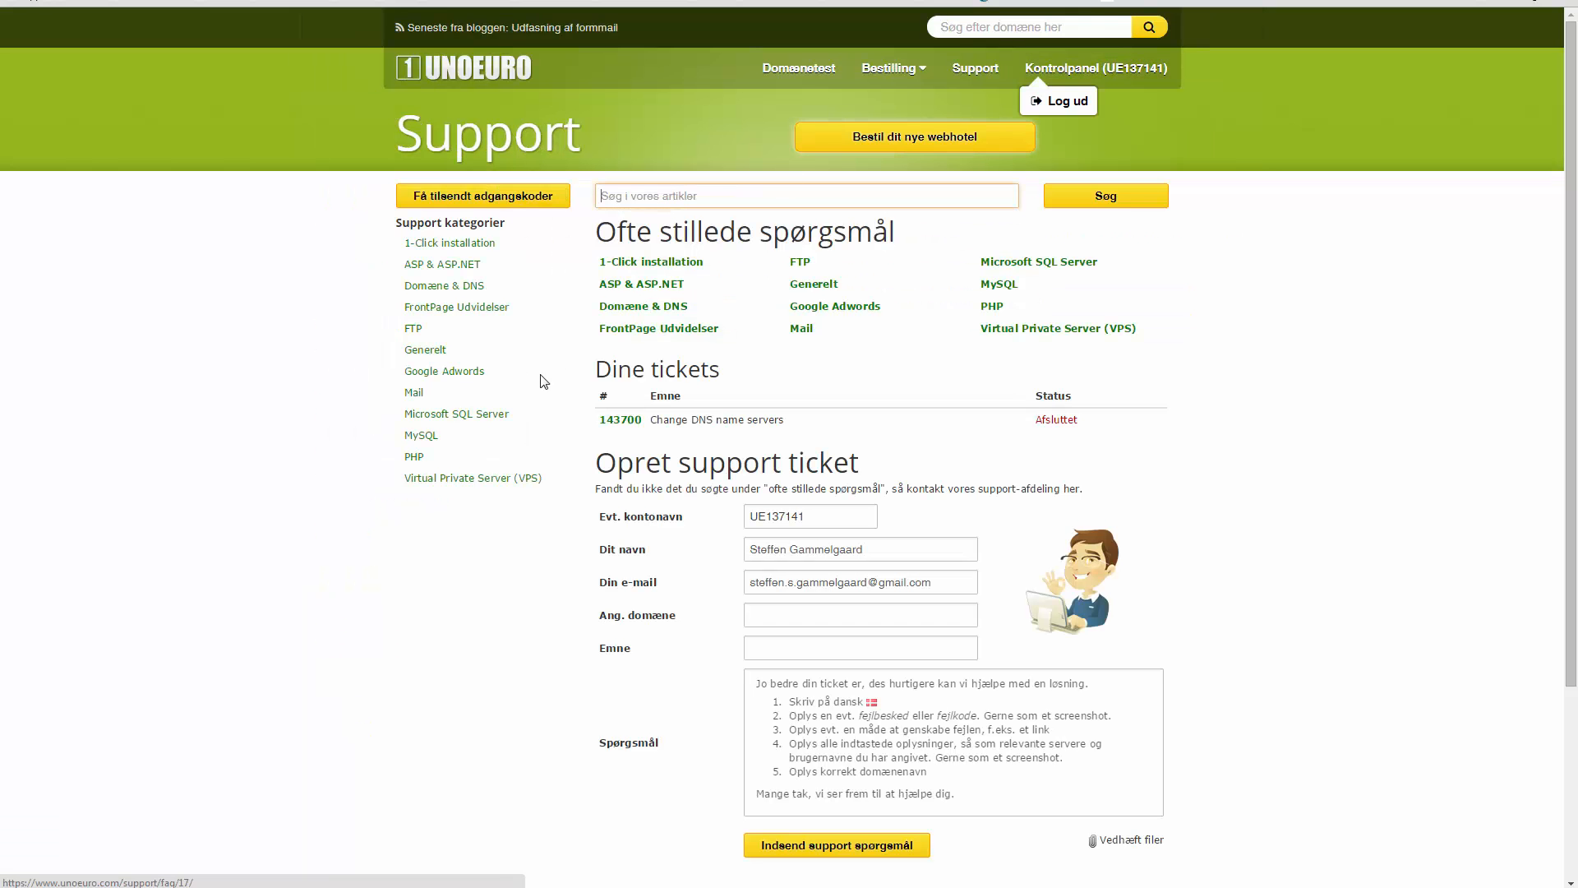
click(414, 395)
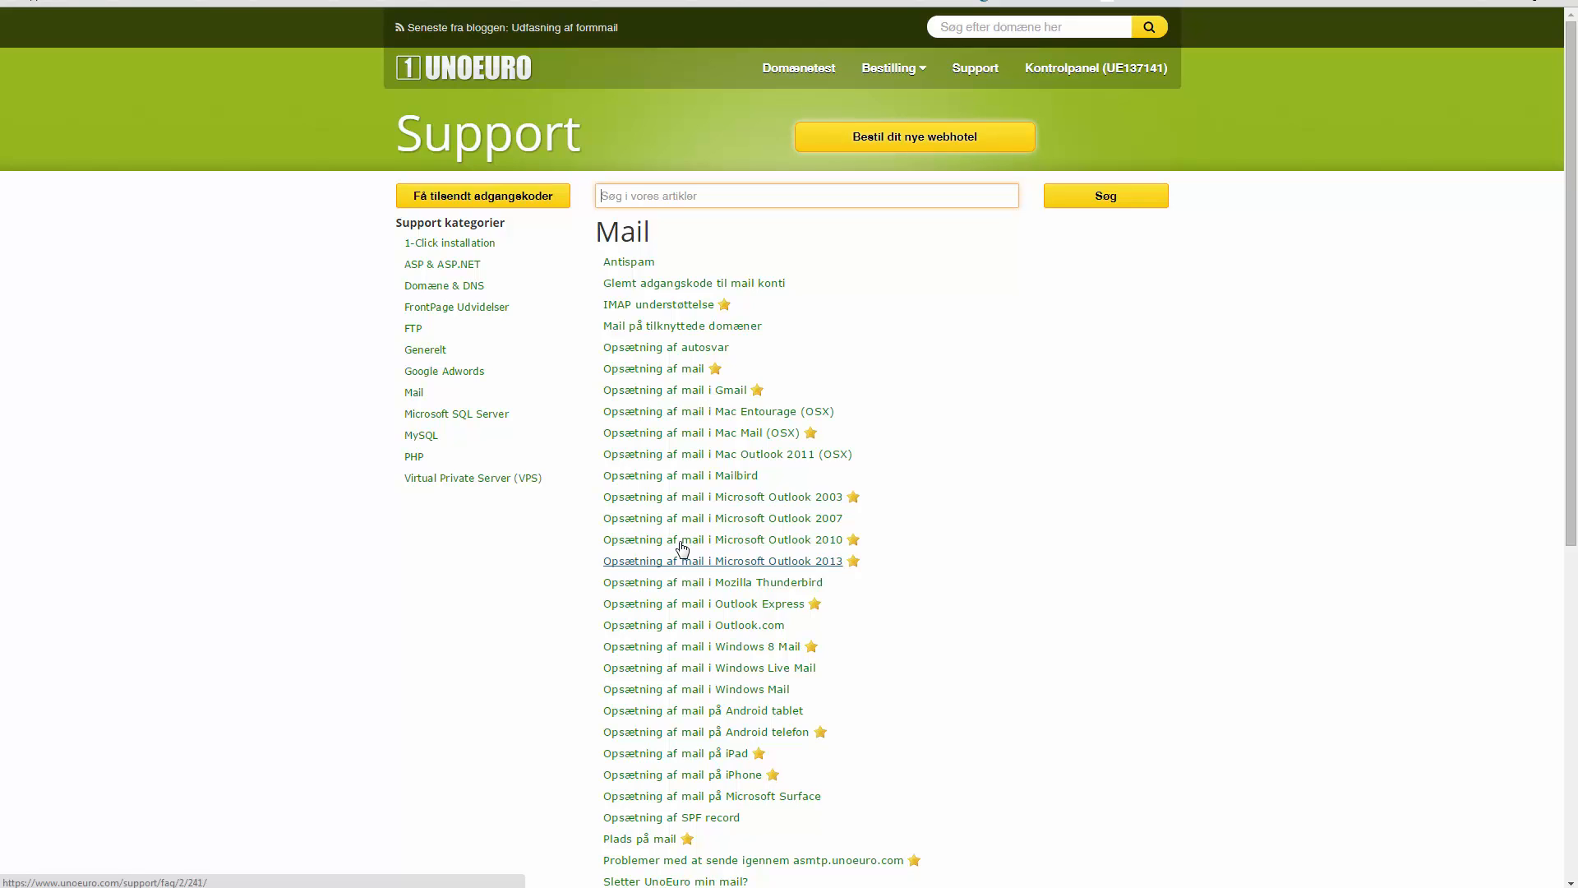
click(714, 398)
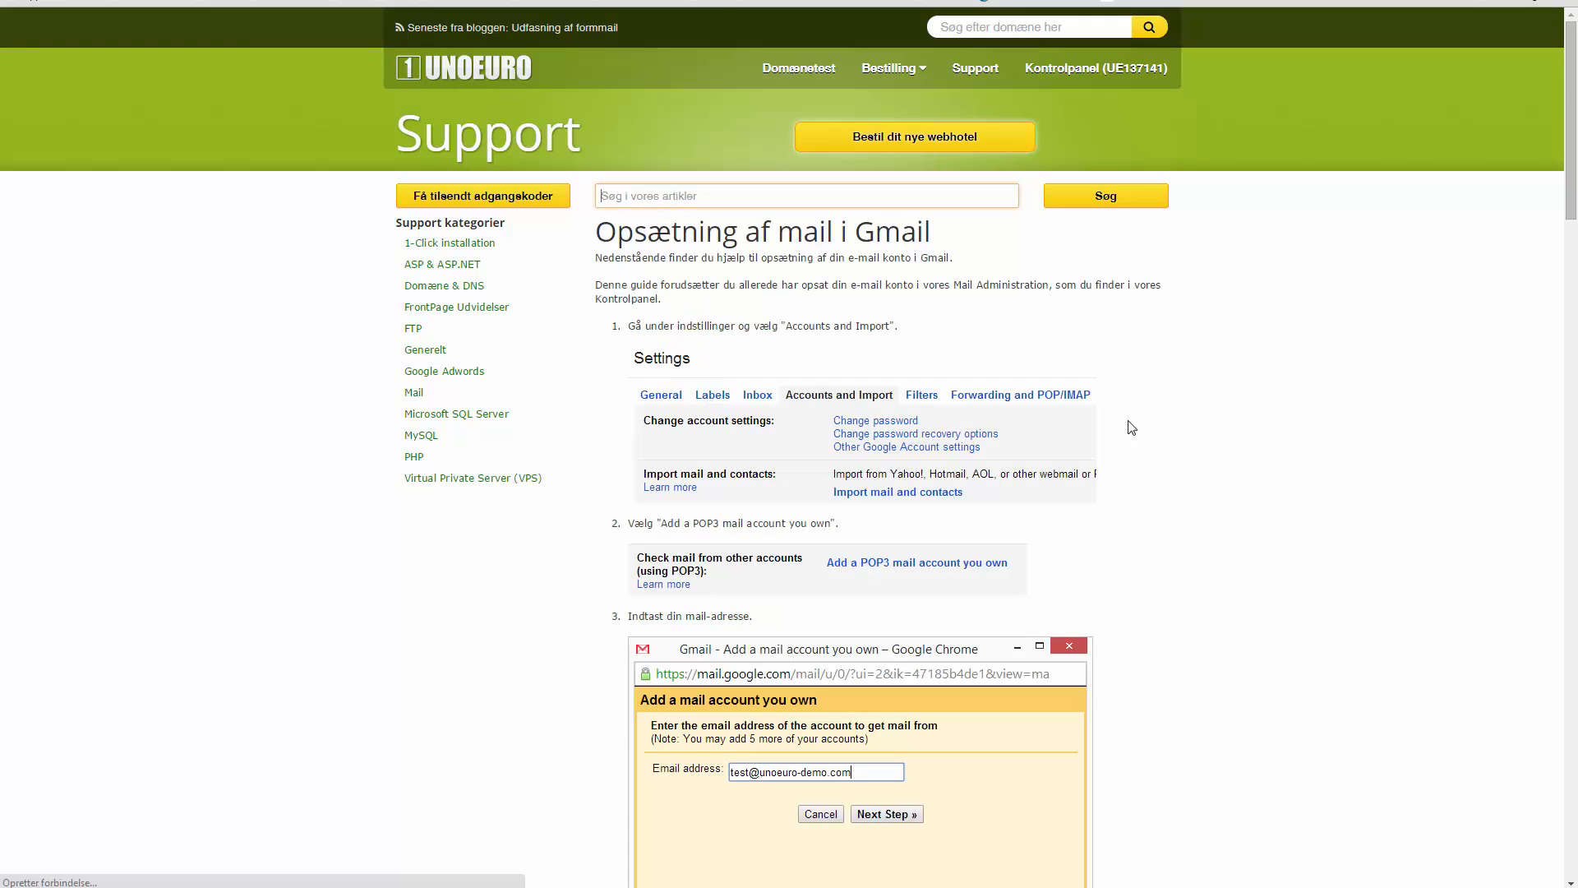
scroll(1237, 464, down, 4)
scroll(1234, 469, down, 15)
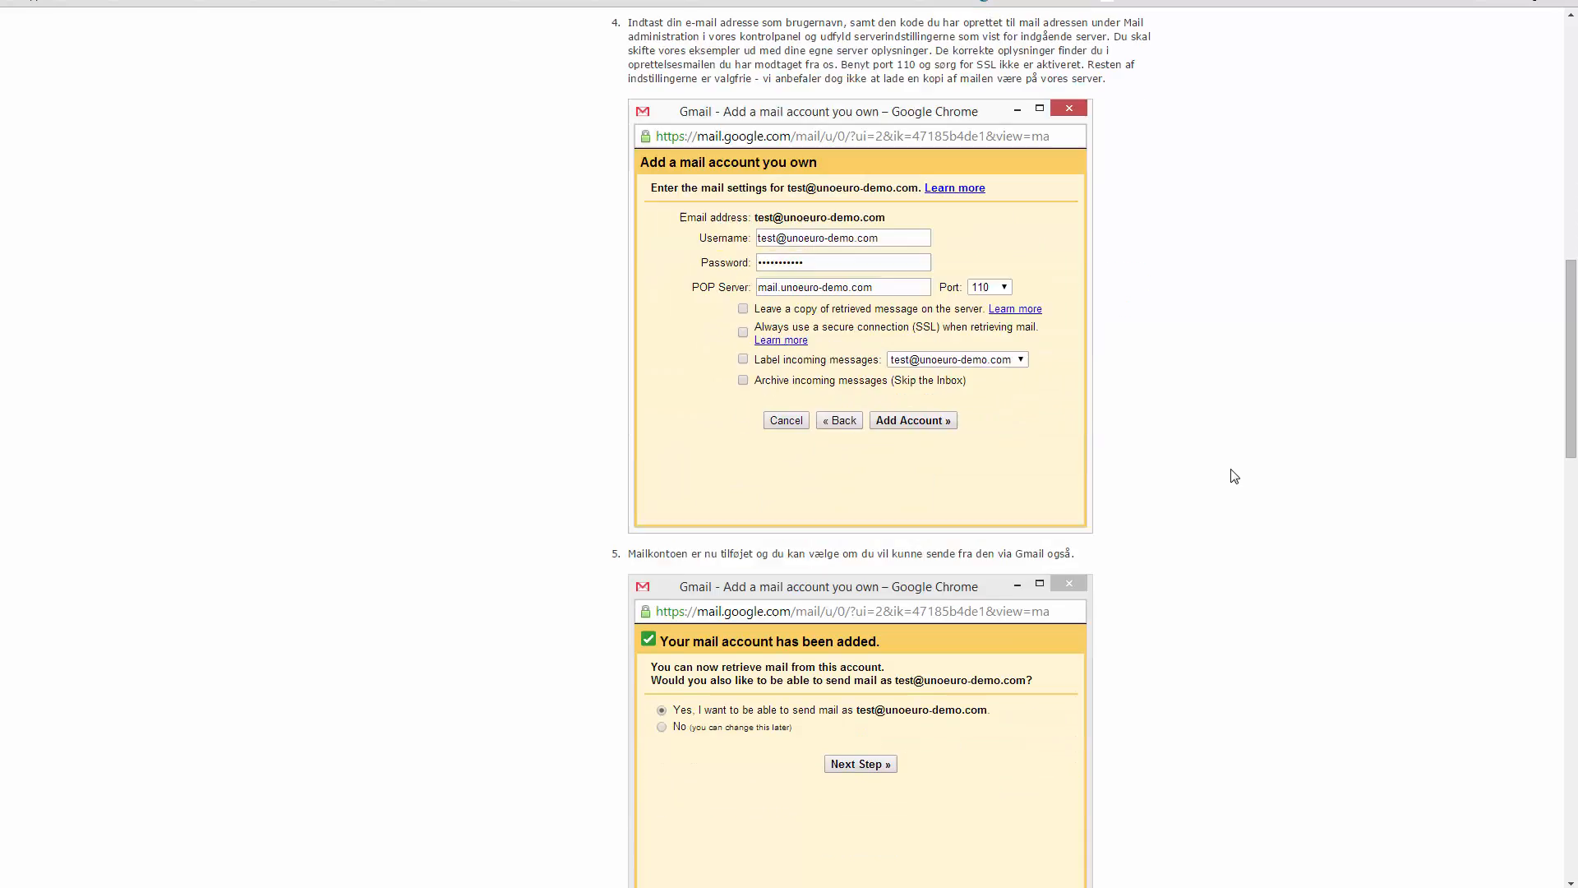
scroll(1233, 472, down, 12)
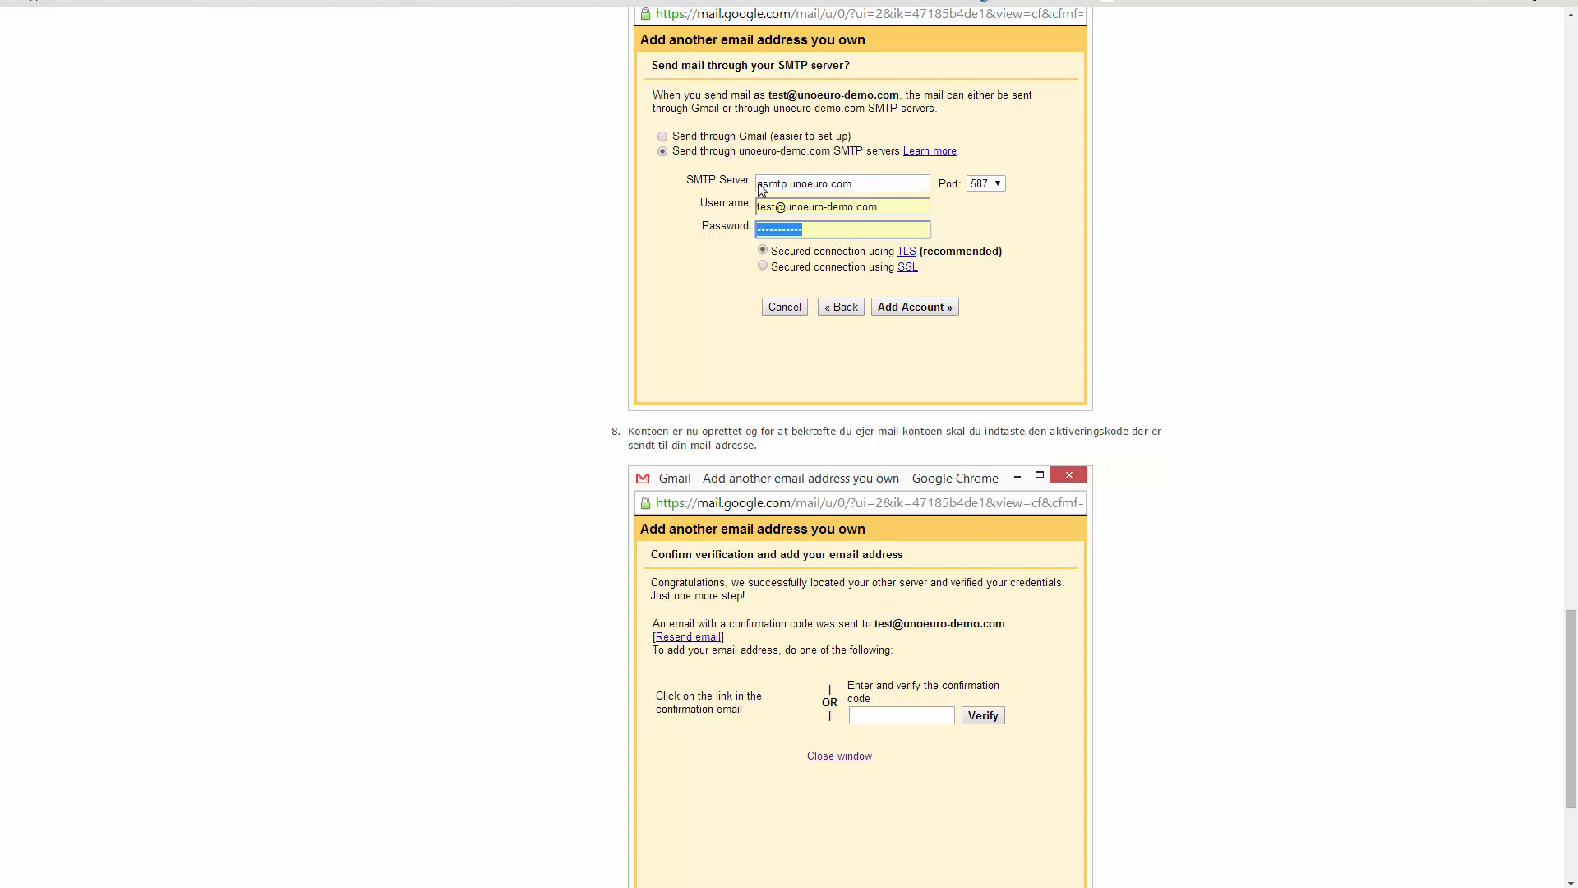
key(alt+Tab)
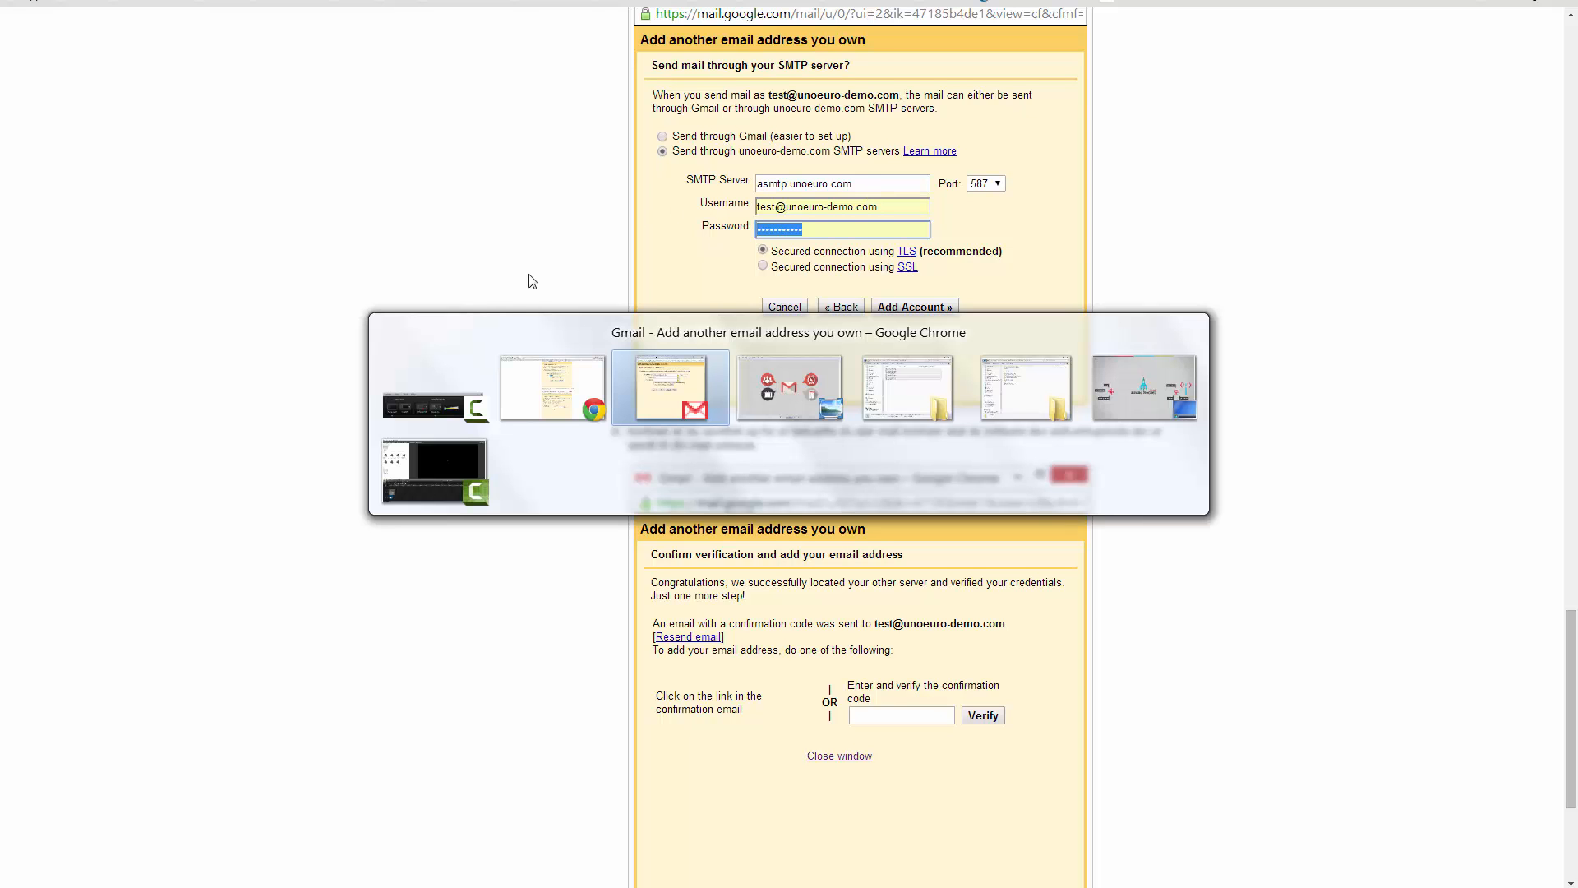
- Replace the SMTP server with asmtp.unoeuro.com
drag(236, 83, 525, 397)
key(ctrl+a)
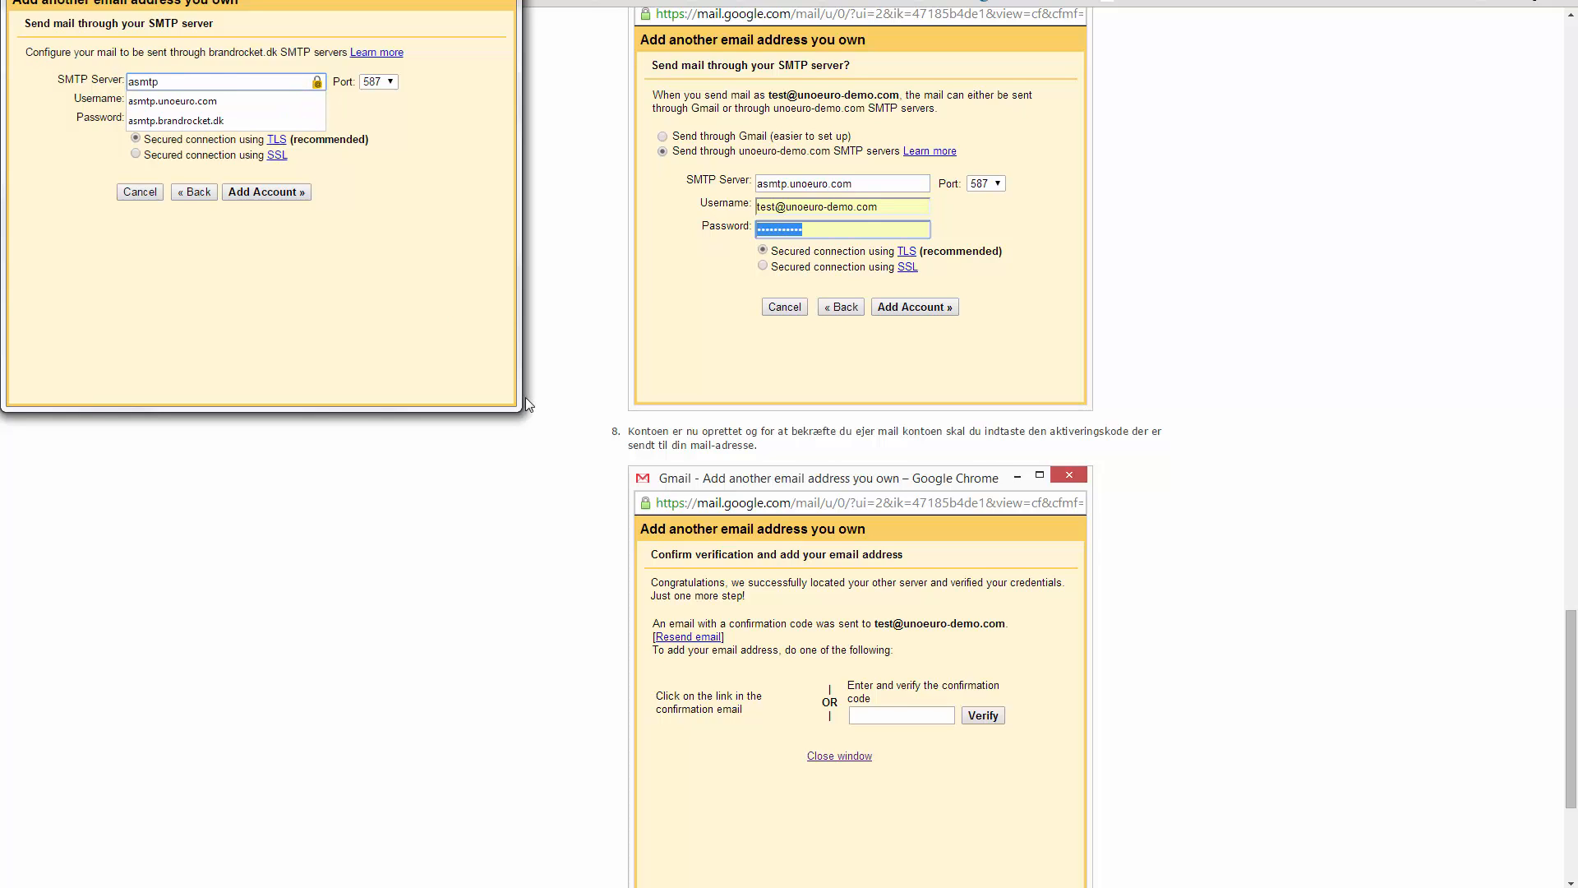
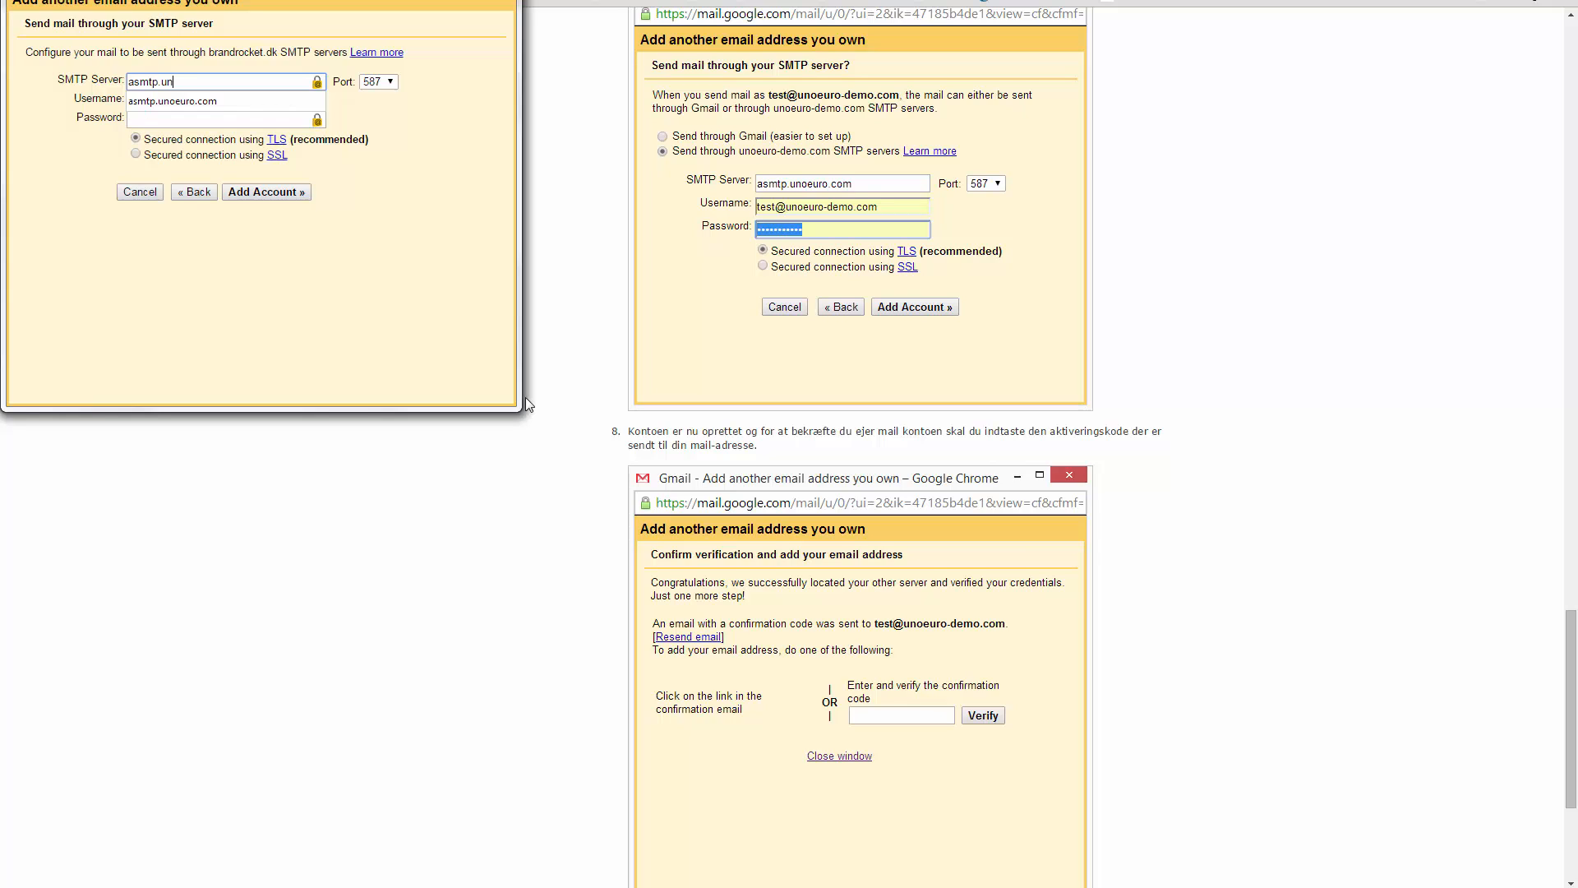
key(Down)
key(Return)
key(Tab)
key(shift+Tab)
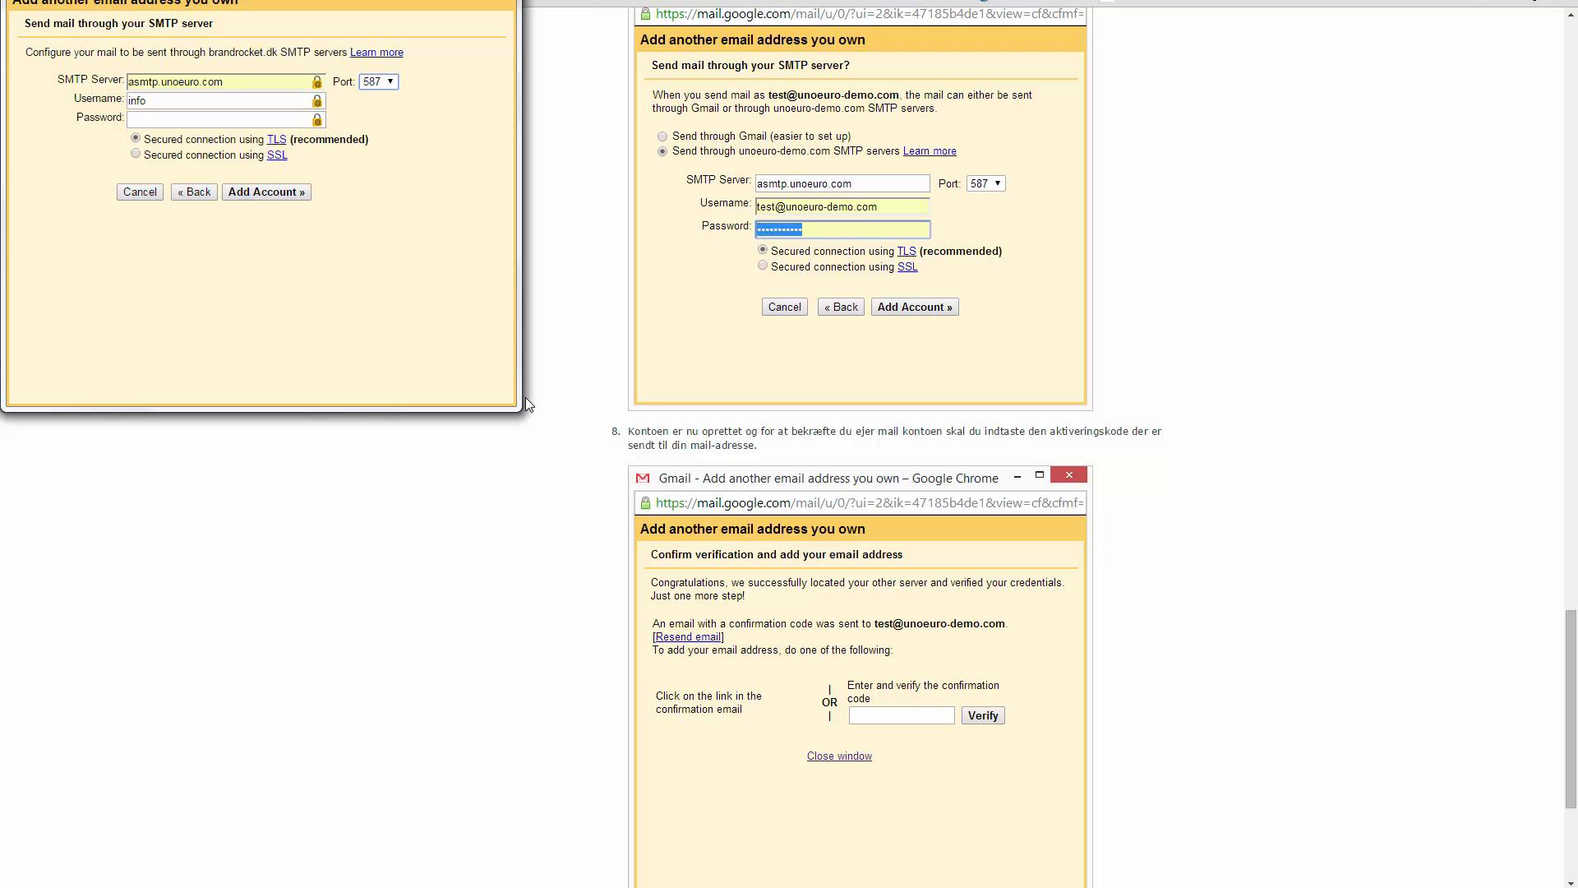
key(Tab)
key(End)
key(Tab)
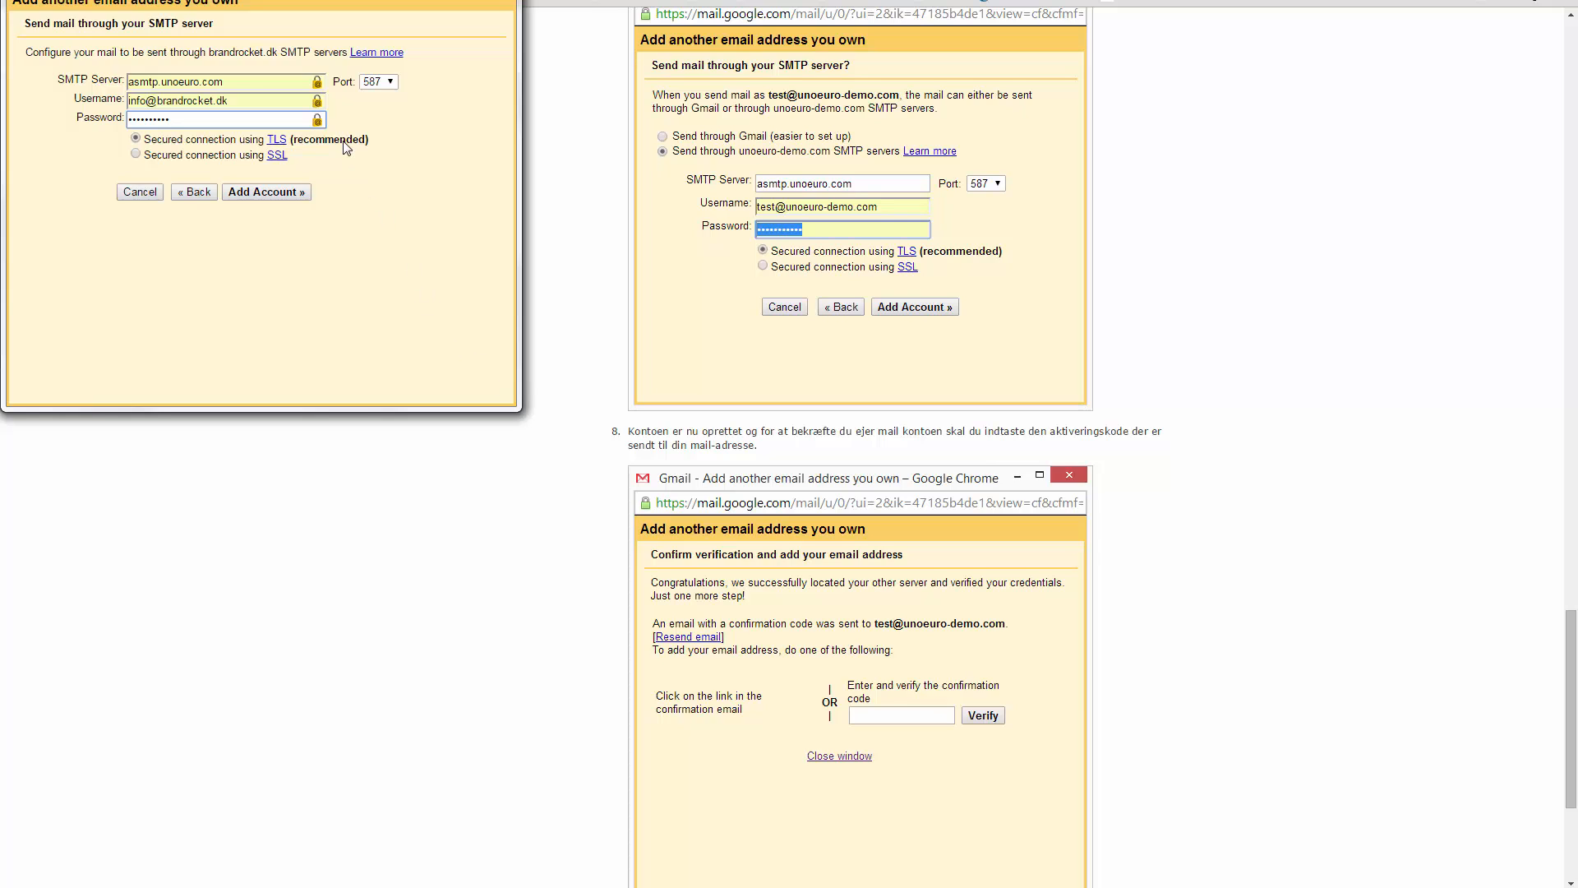
- Add the send-as account via asmtp.unoeuro.com, close the confirmation window and return to the inbox
click(284, 192)
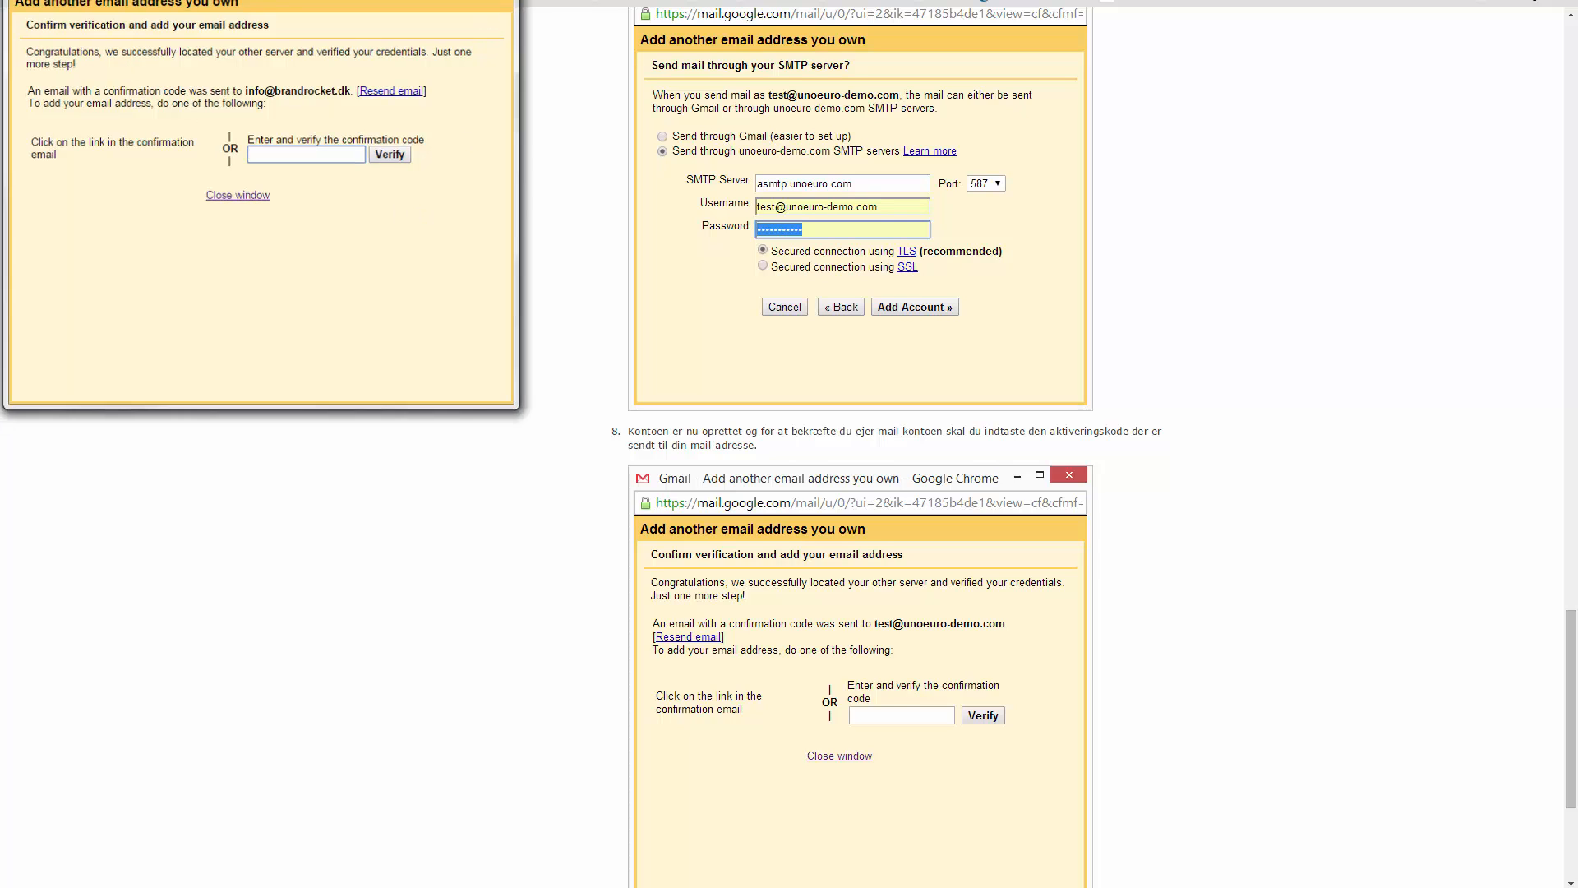
click(436, 1)
click(123, 1)
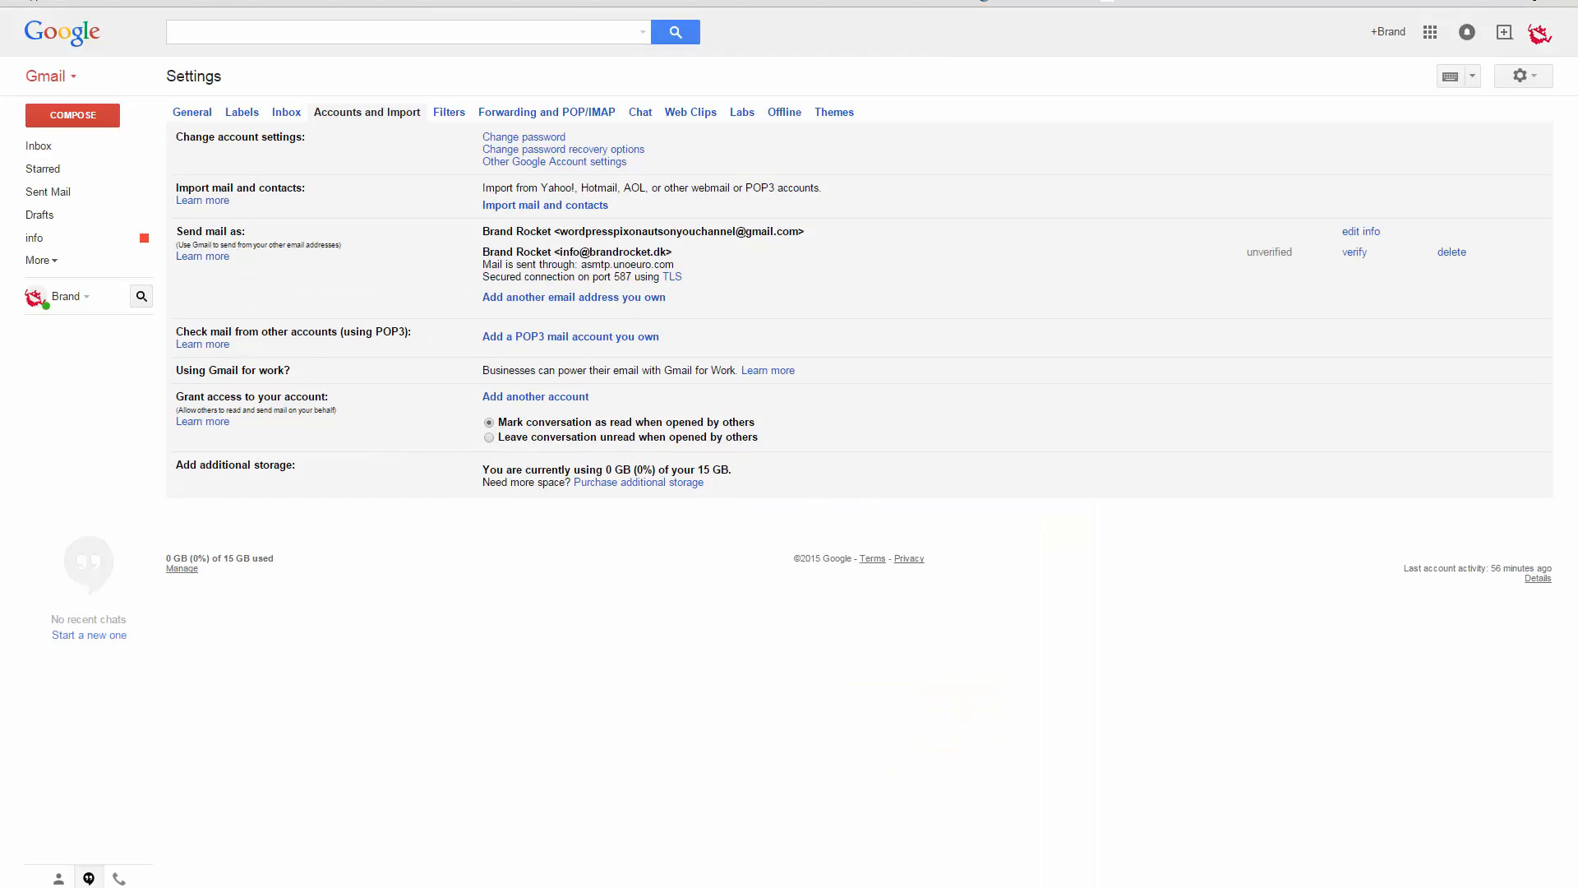
click(54, 149)
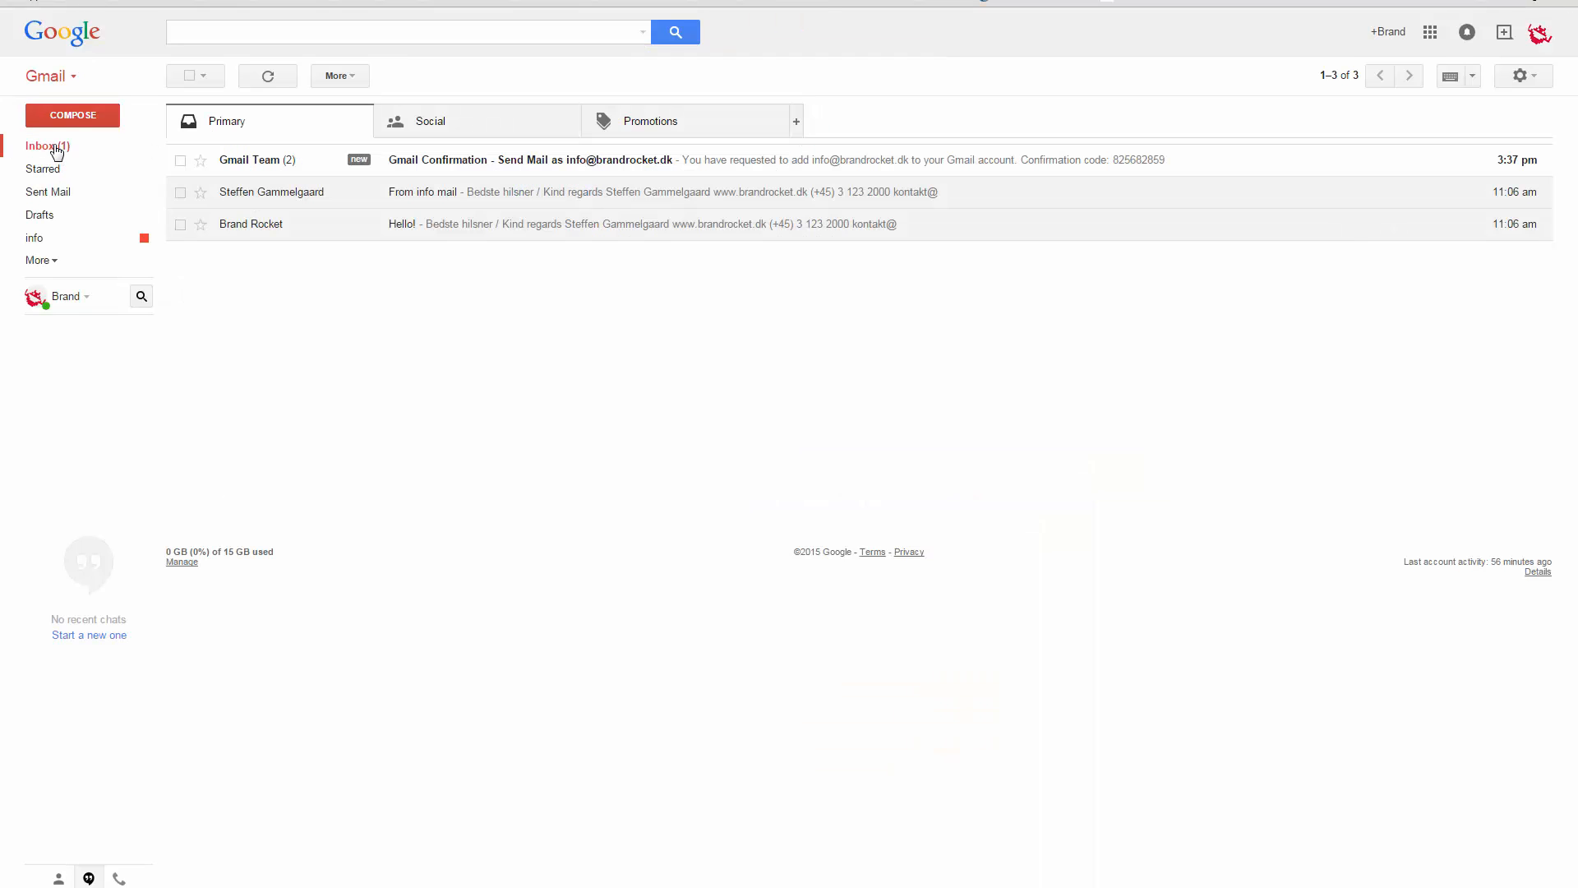
click(477, 169)
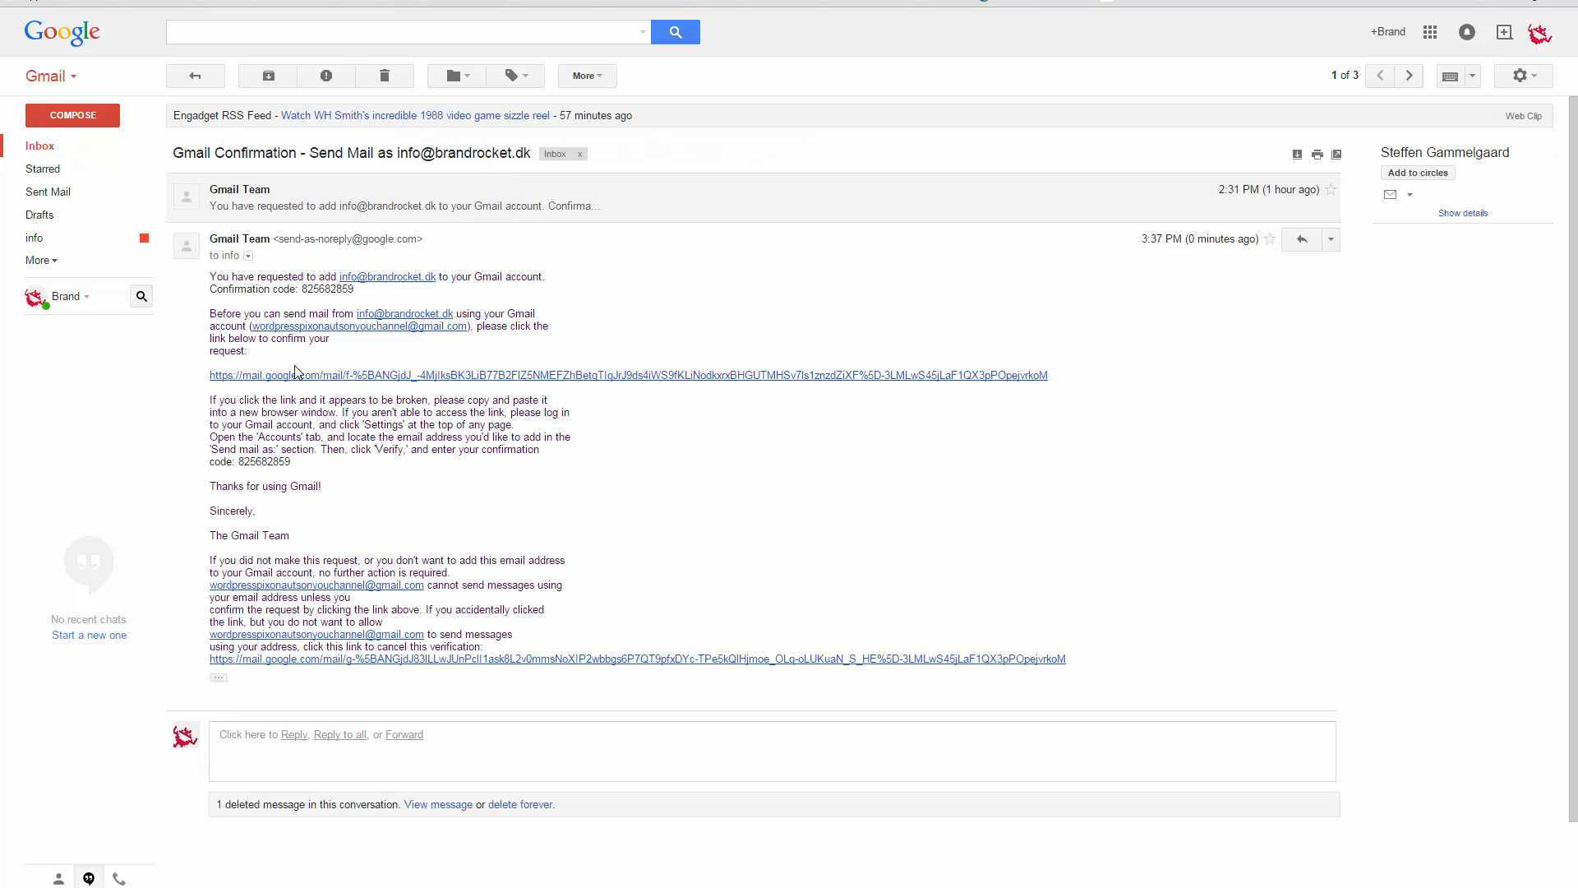
click(275, 376)
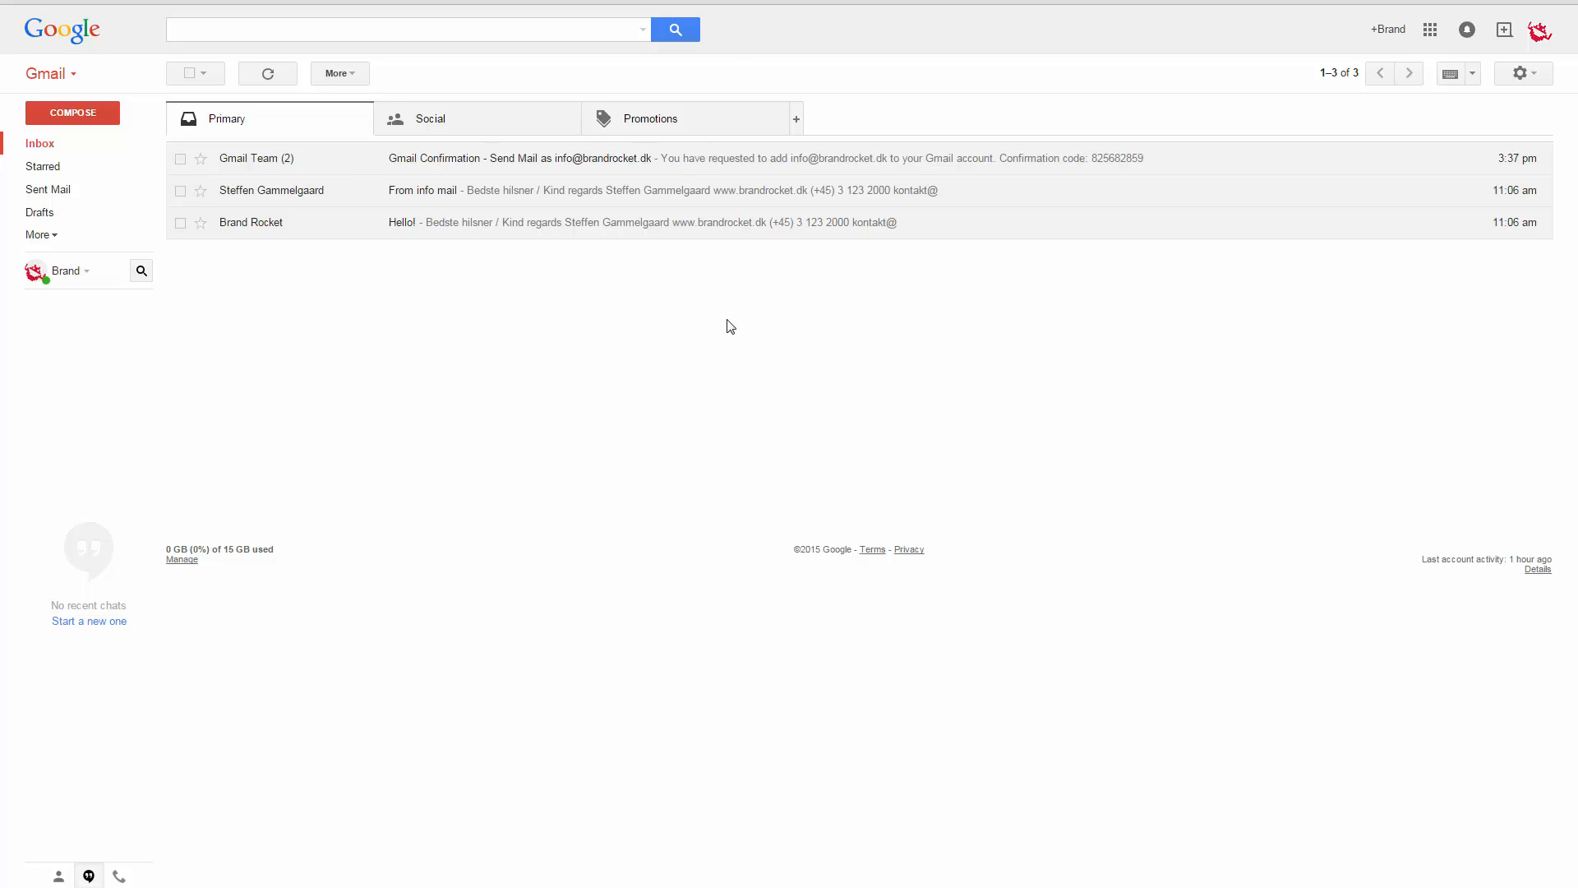
click(1531, 85)
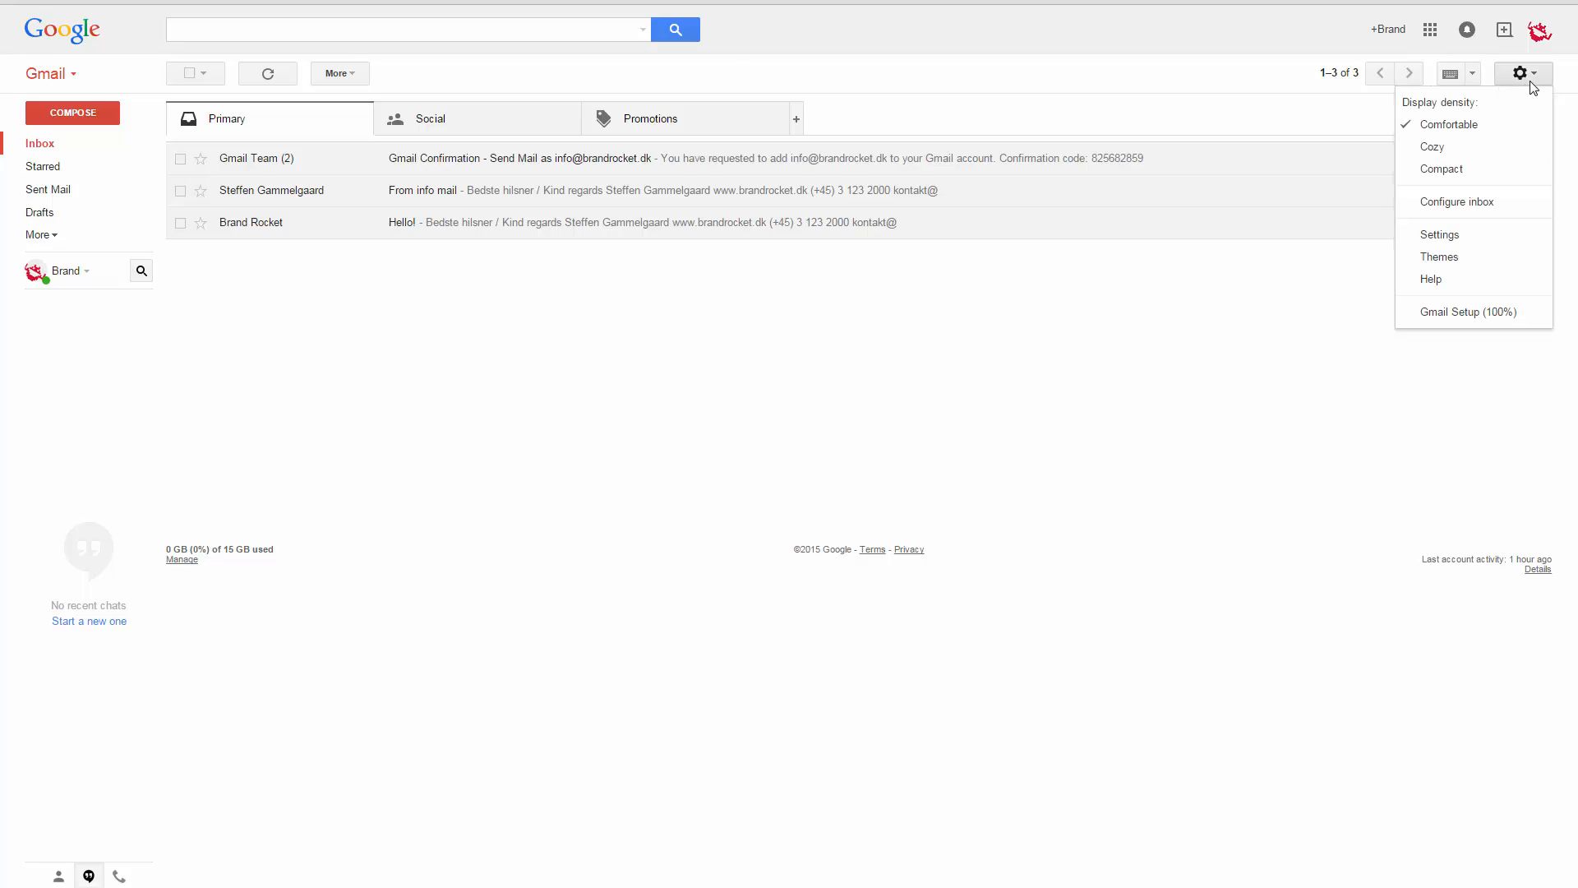
click(1447, 240)
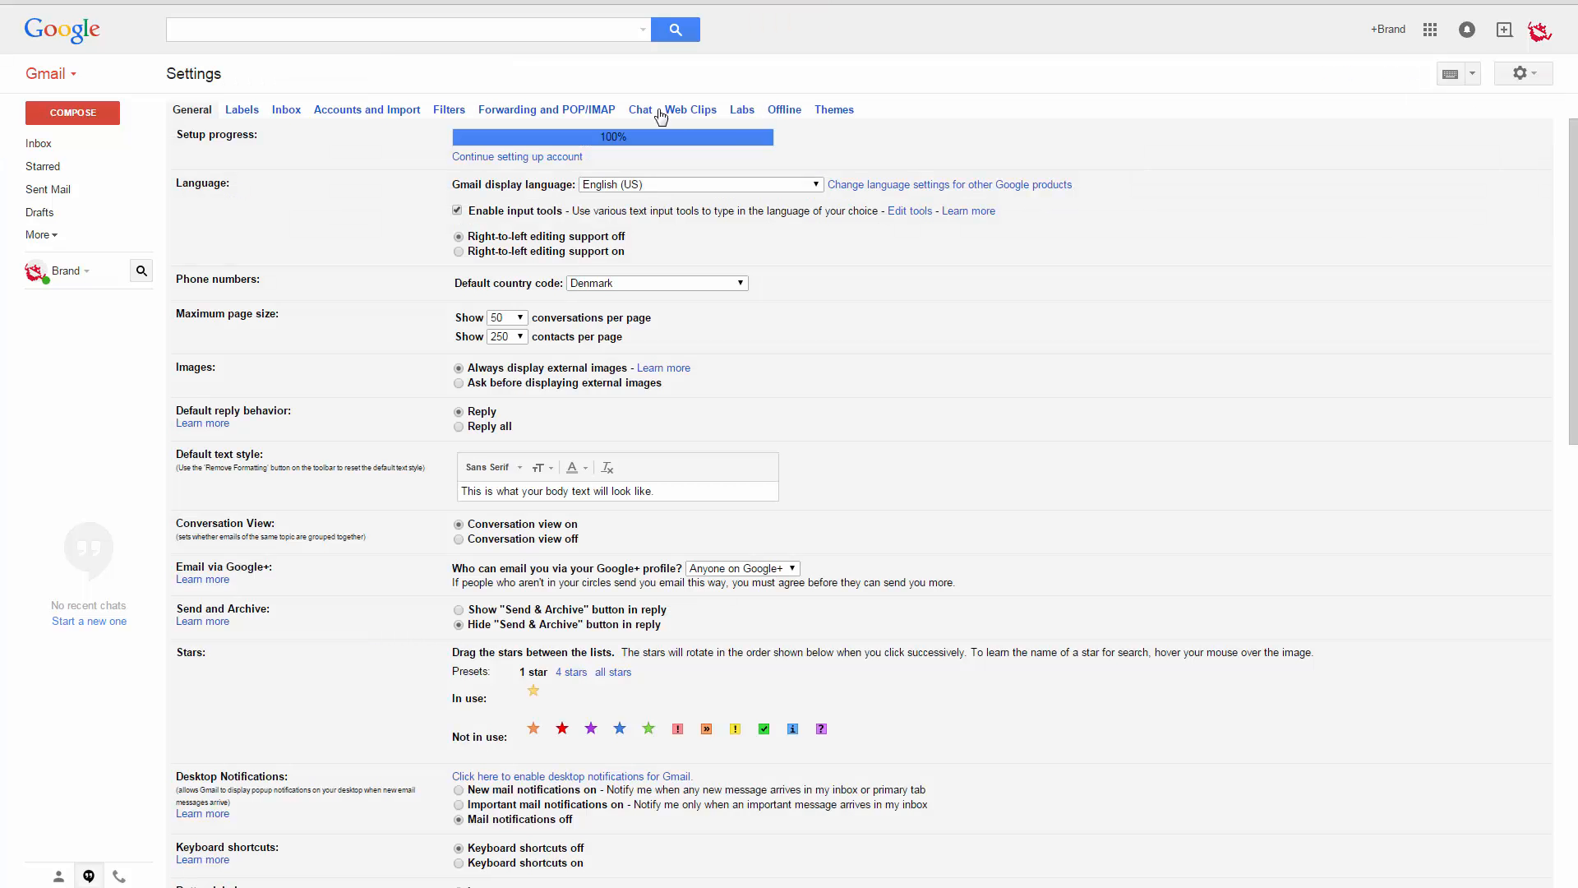
click(444, 115)
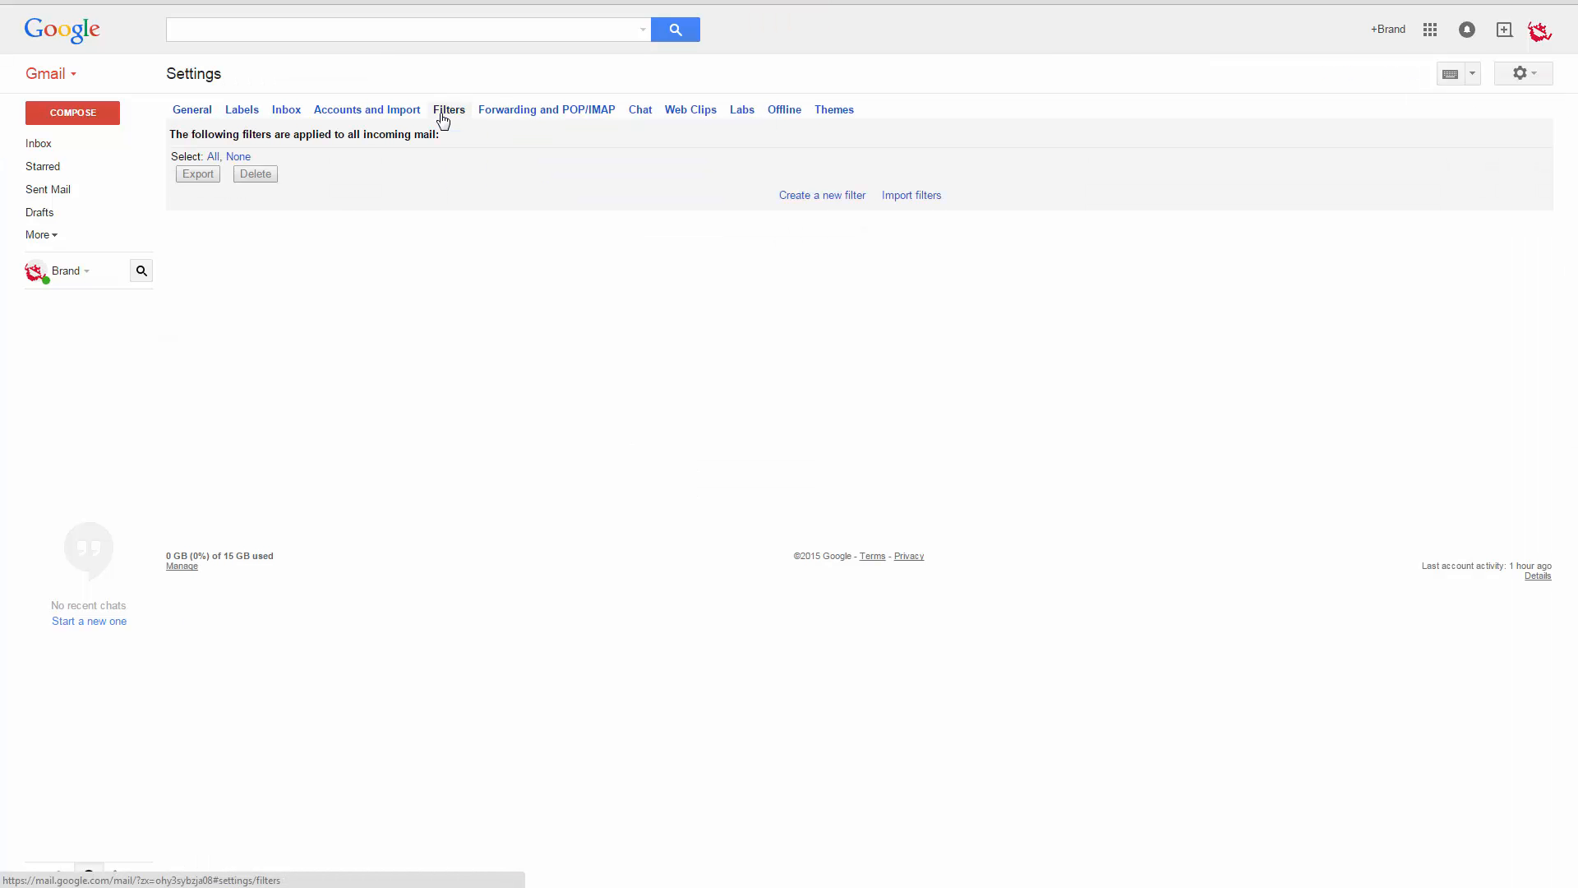
click(840, 197)
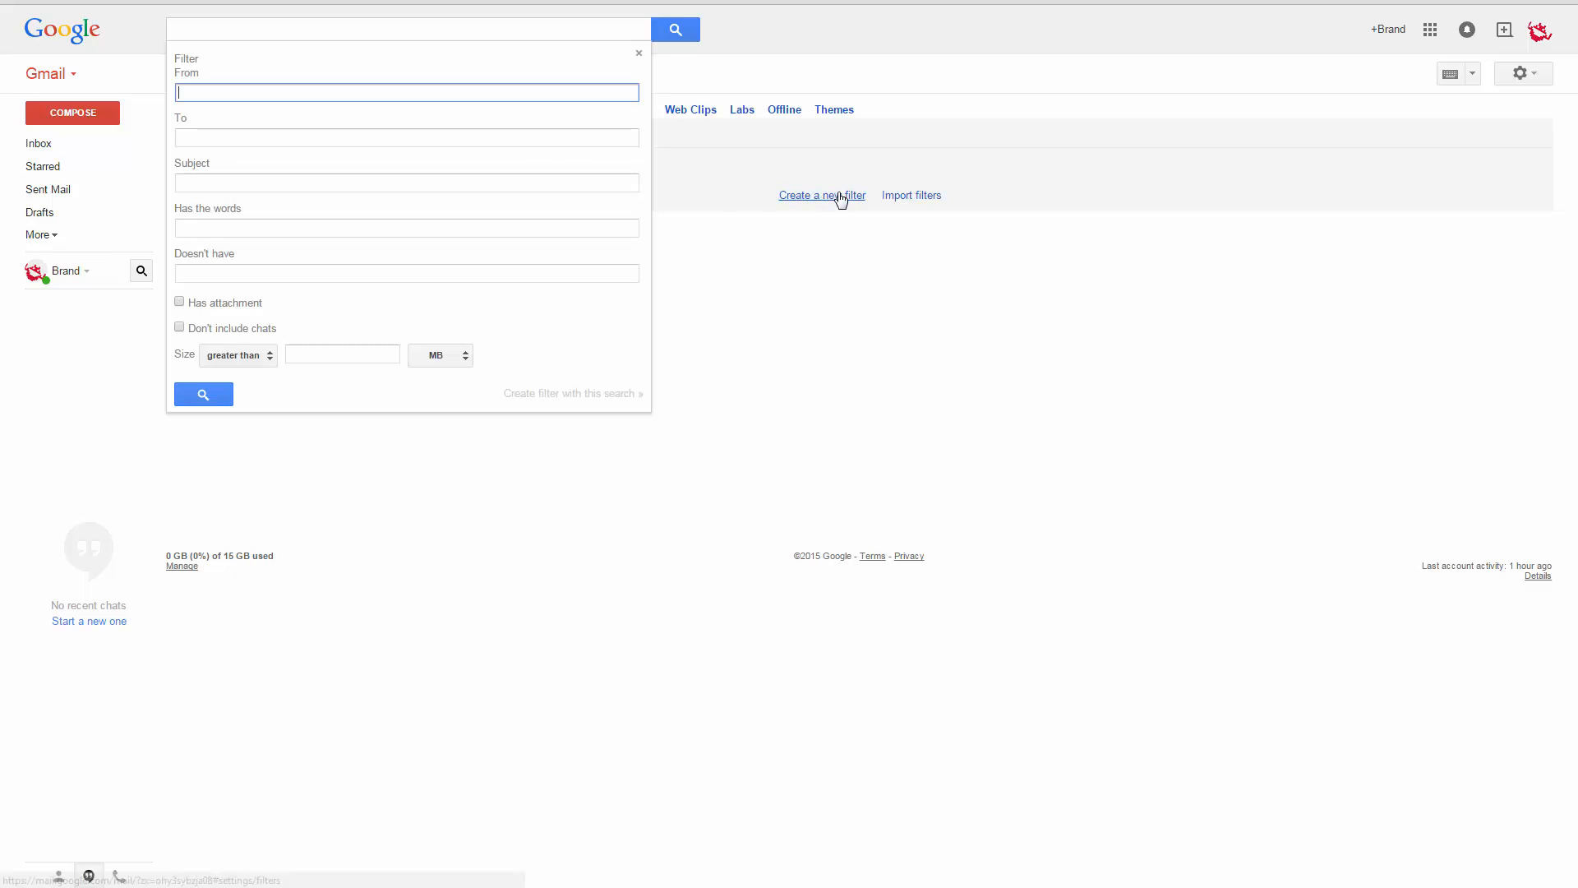
click(430, 134)
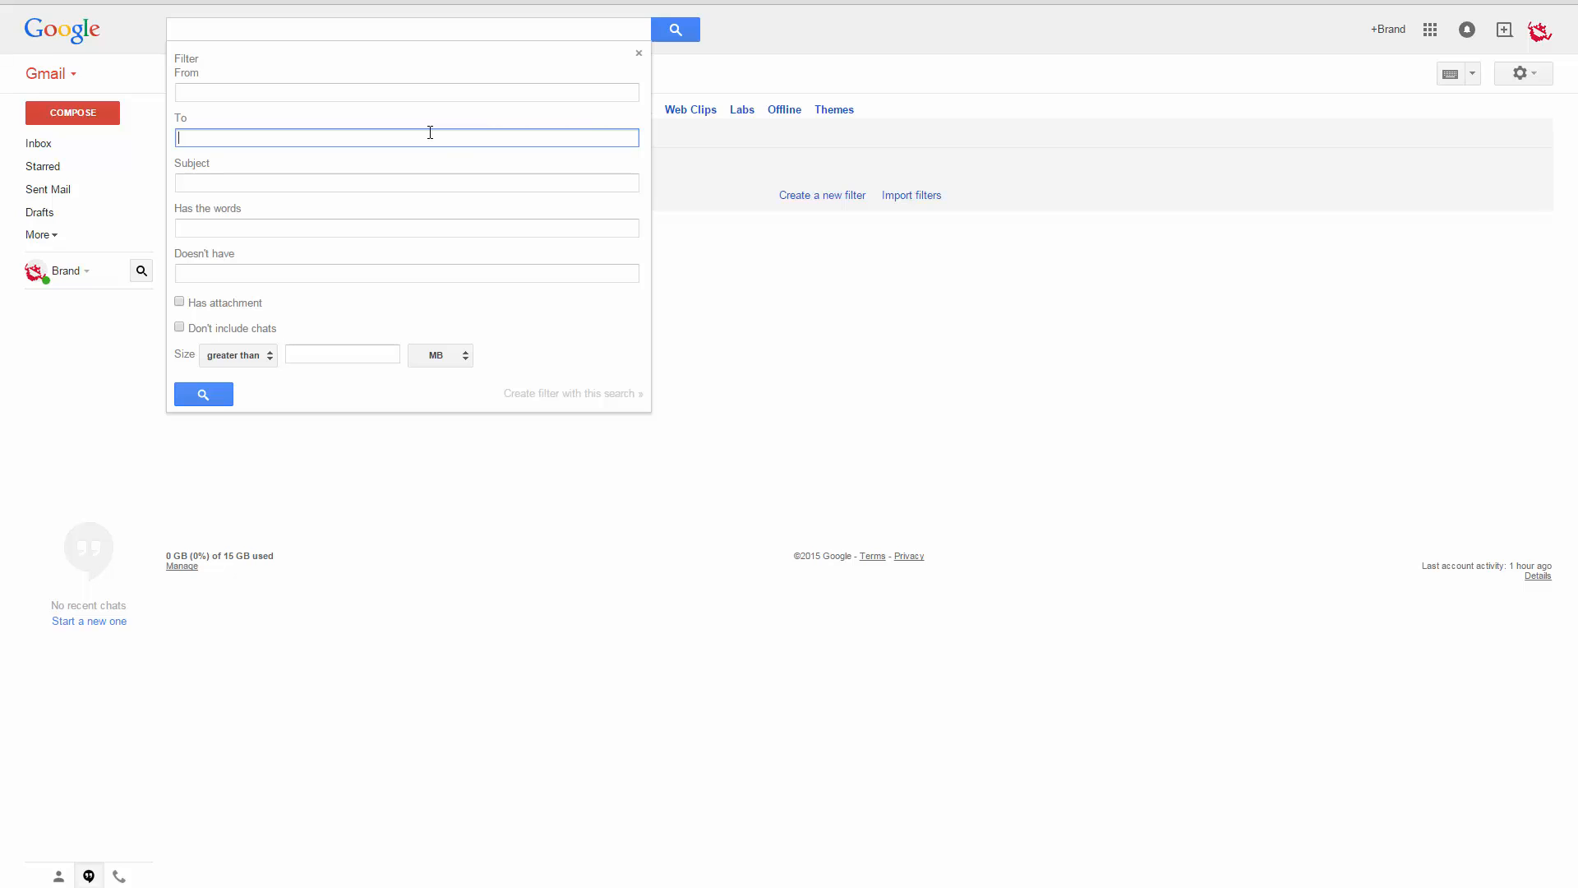
text(info)
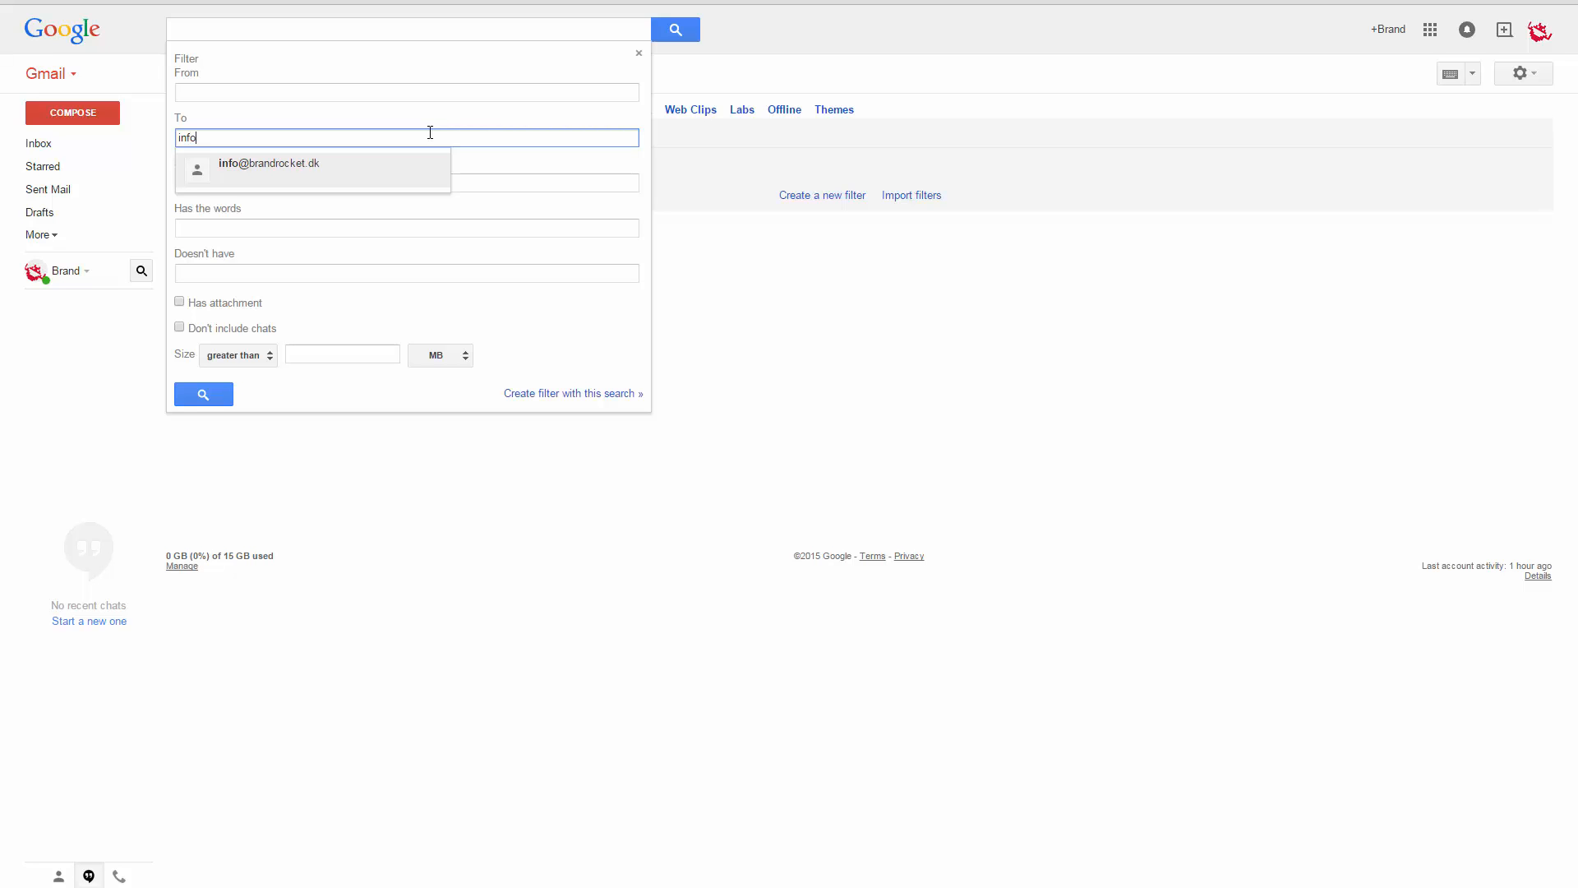
key(Return)
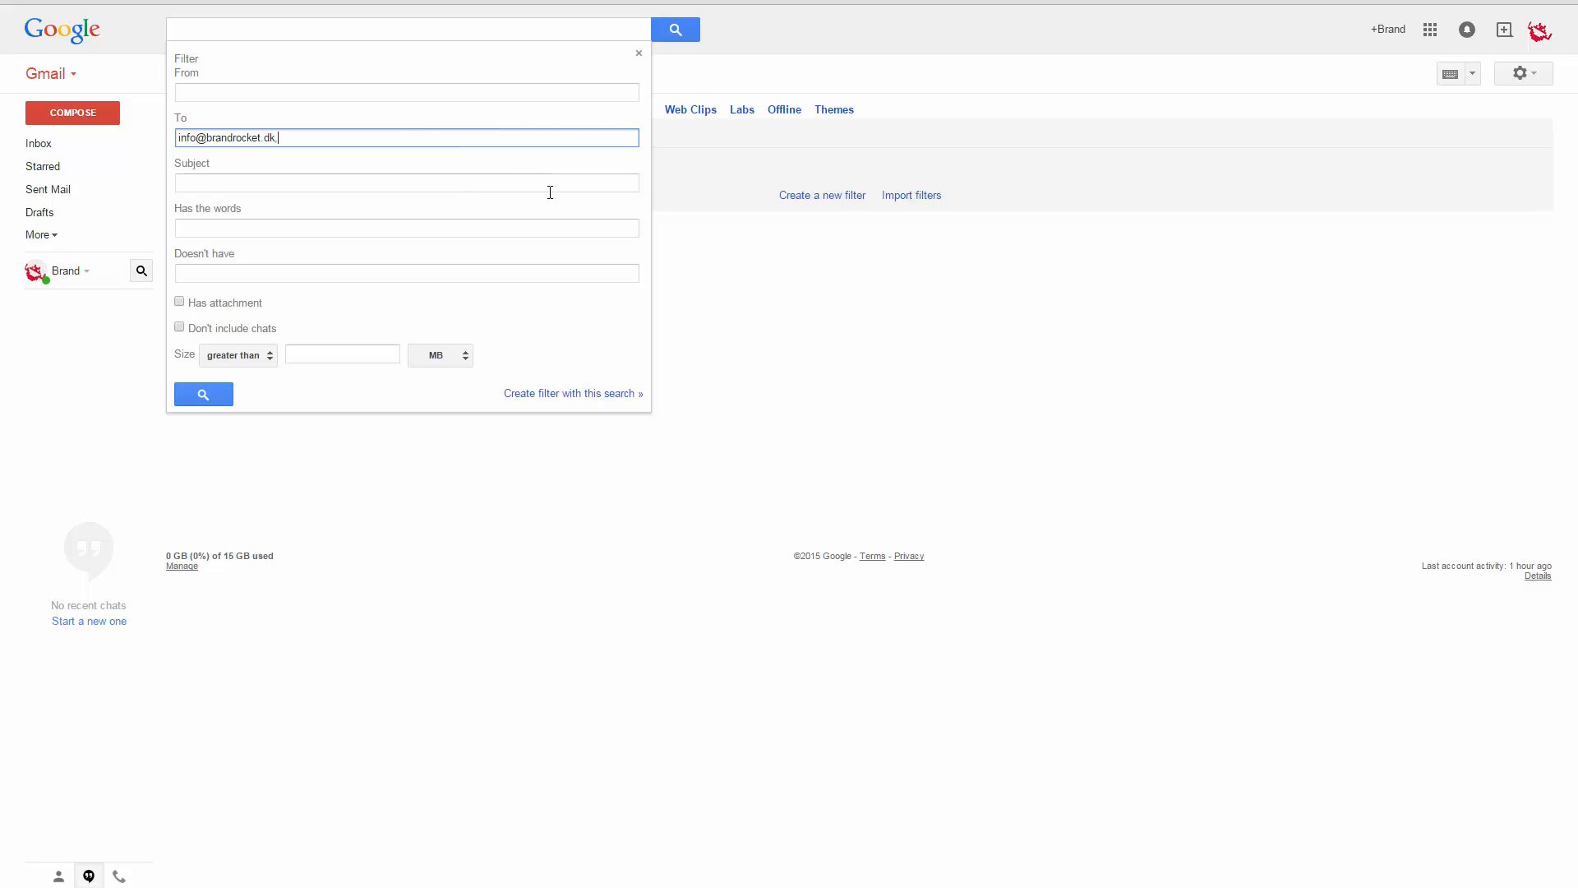
click(594, 394)
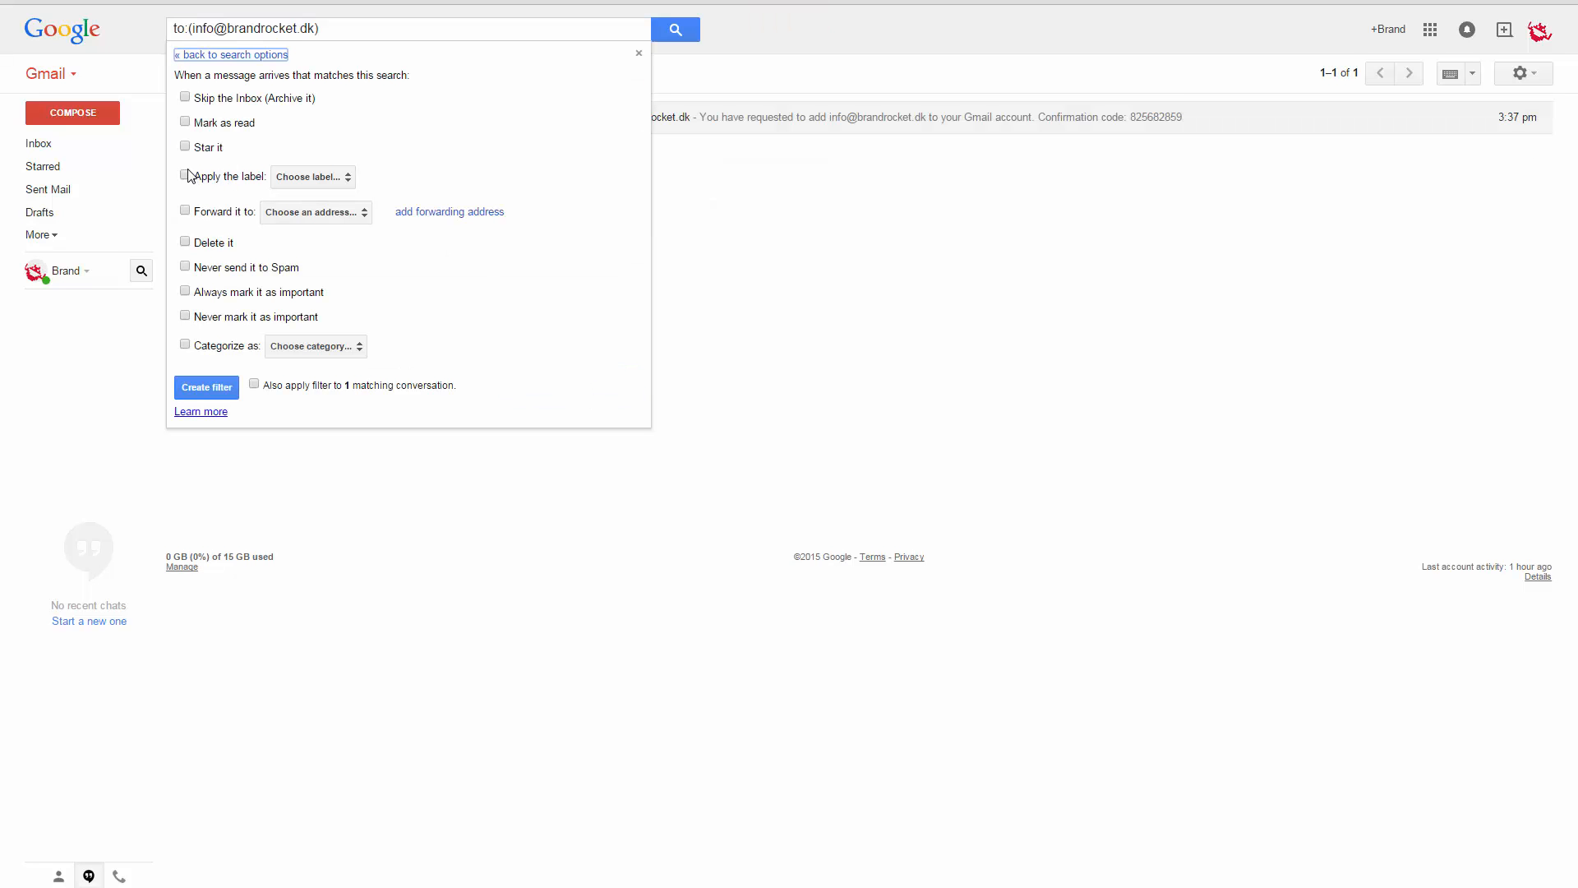
click(186, 175)
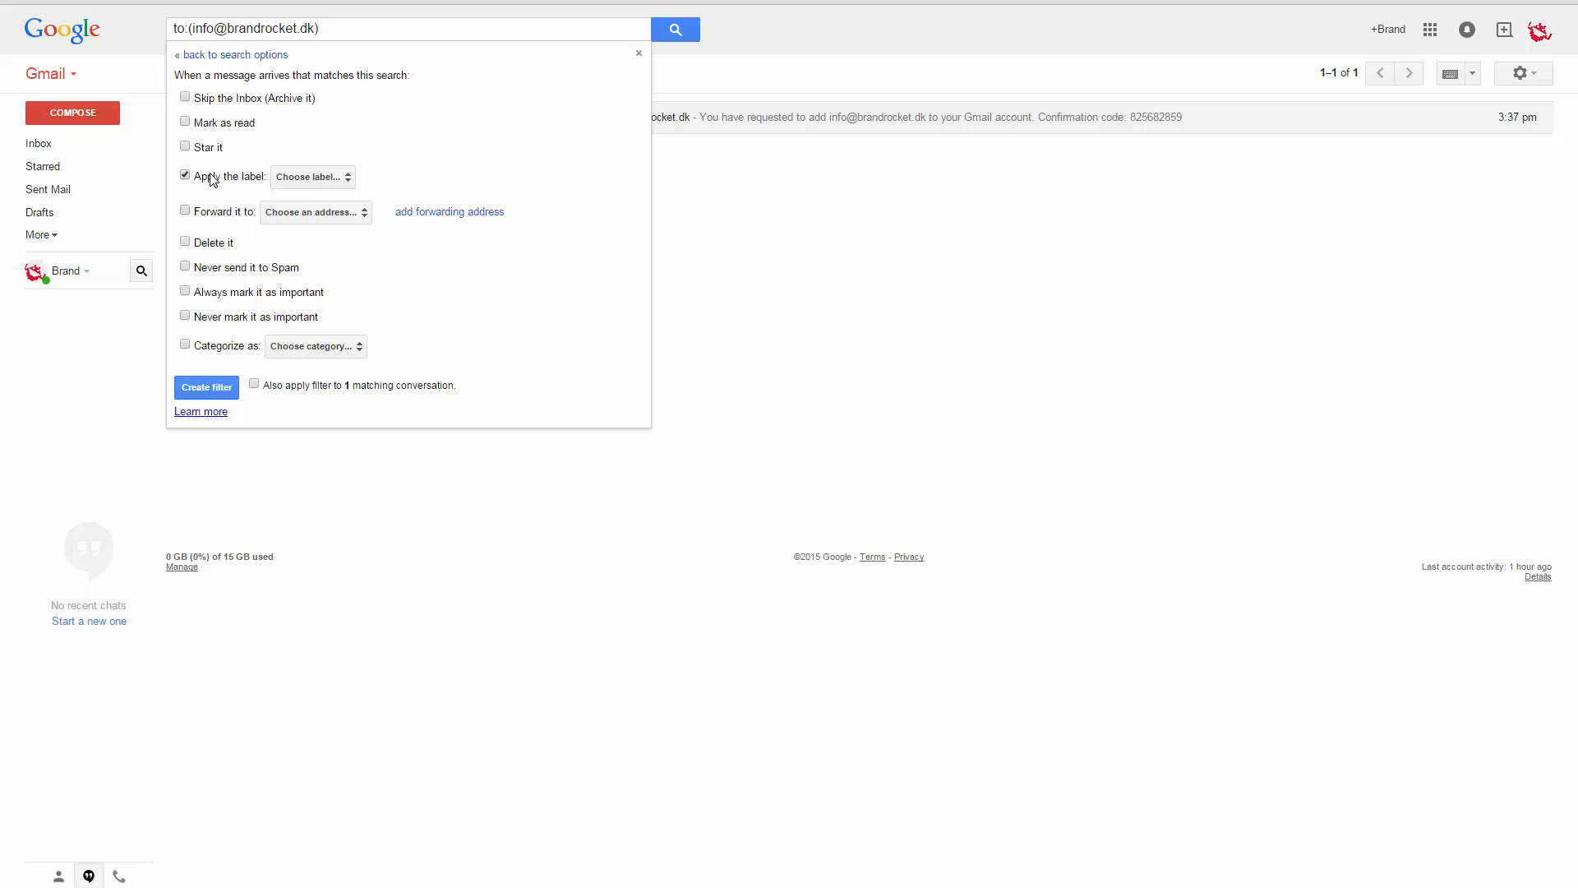
click(313, 178)
click(341, 200)
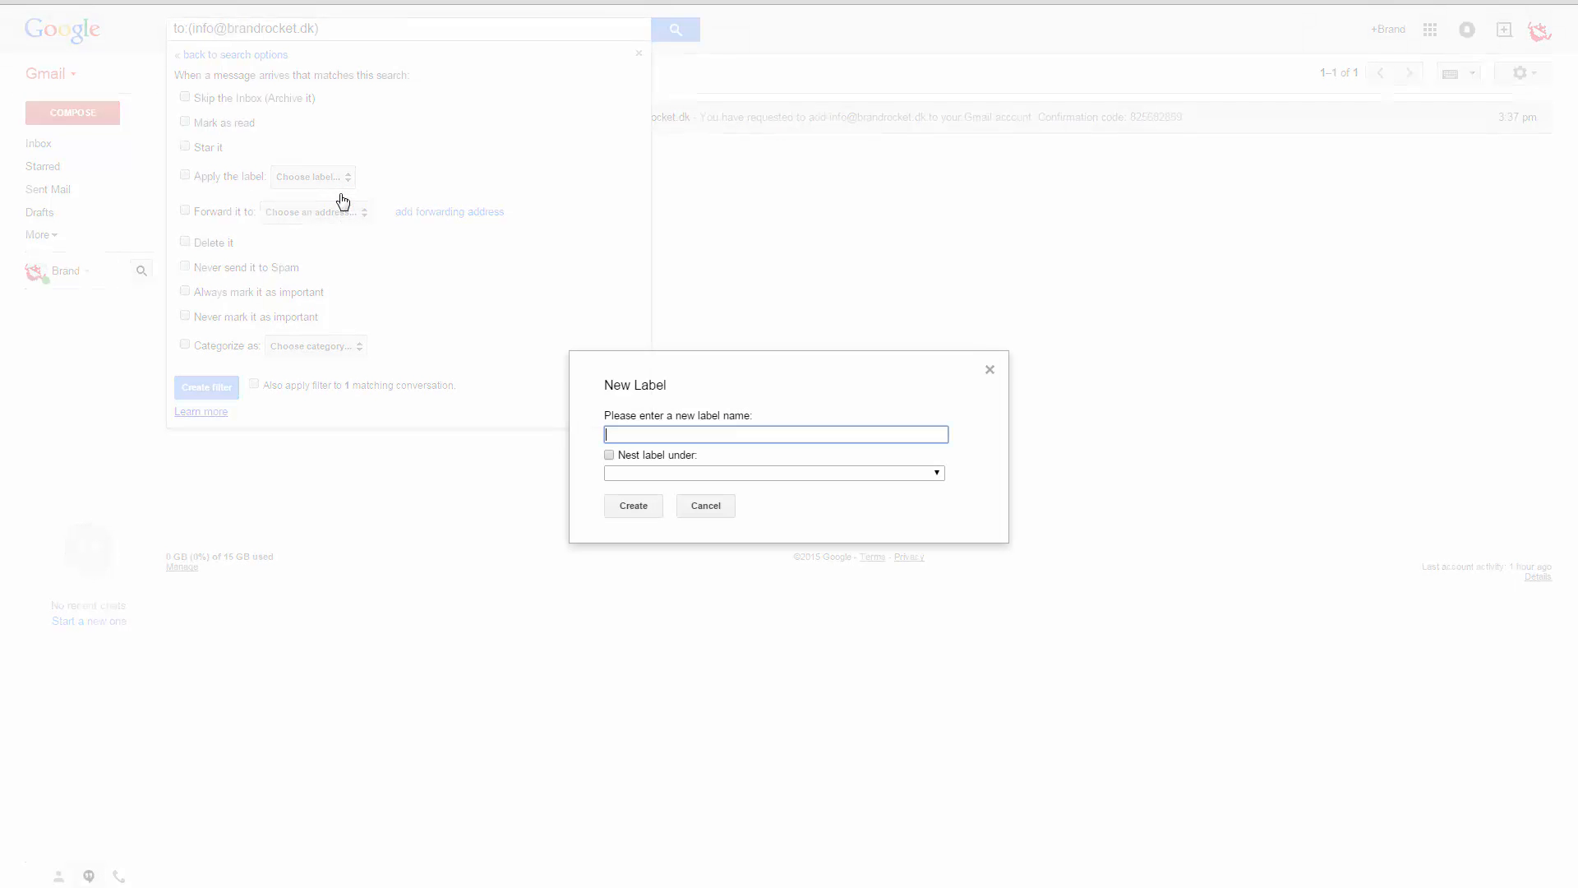
click(634, 506)
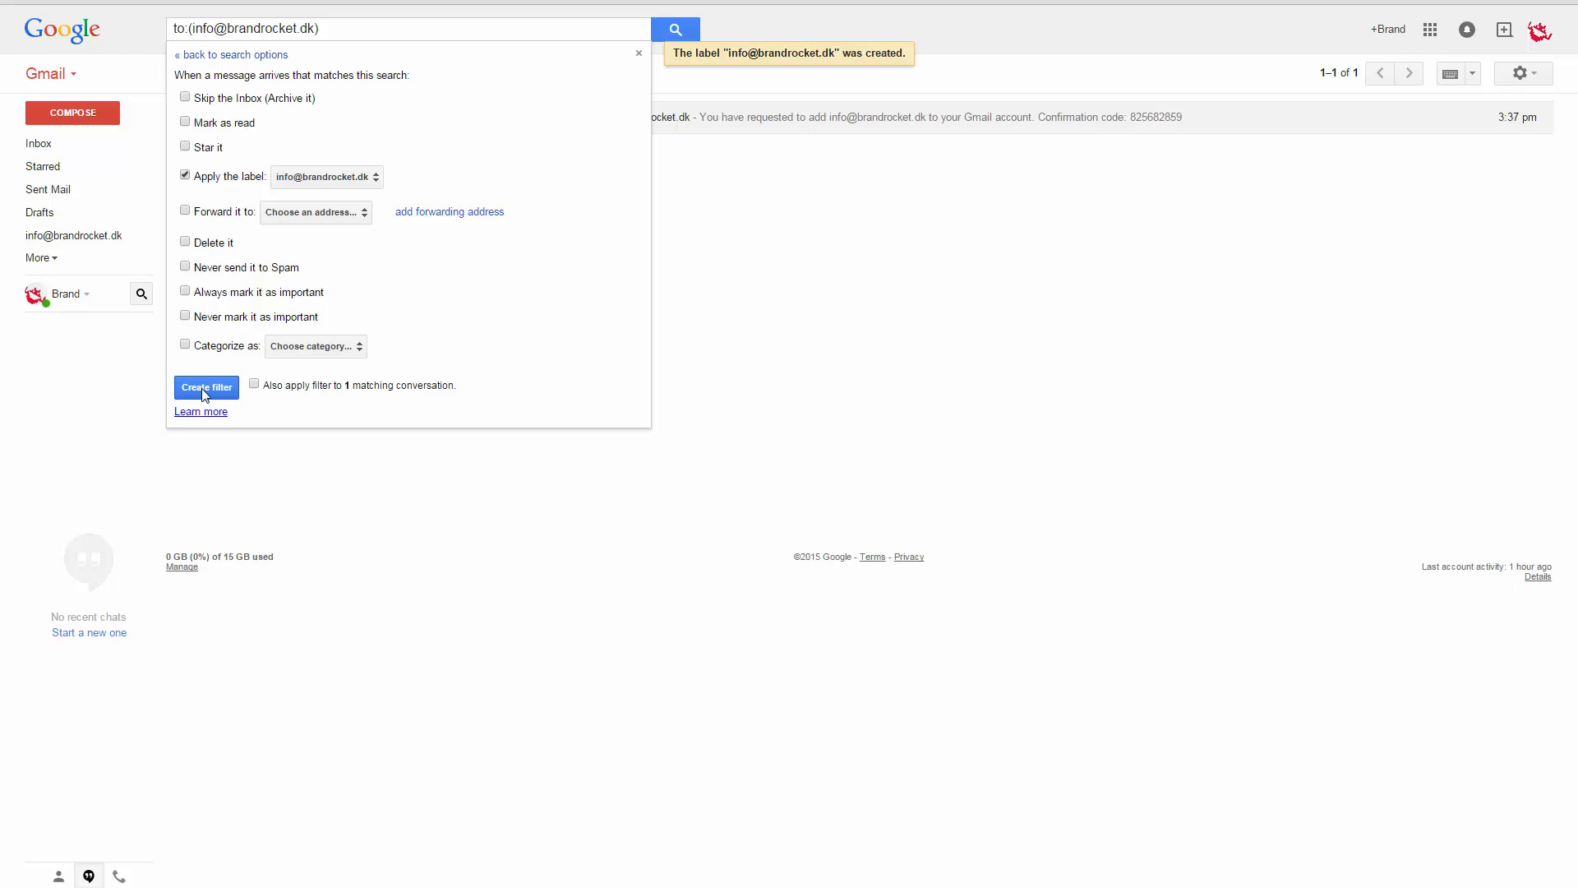
click(205, 390)
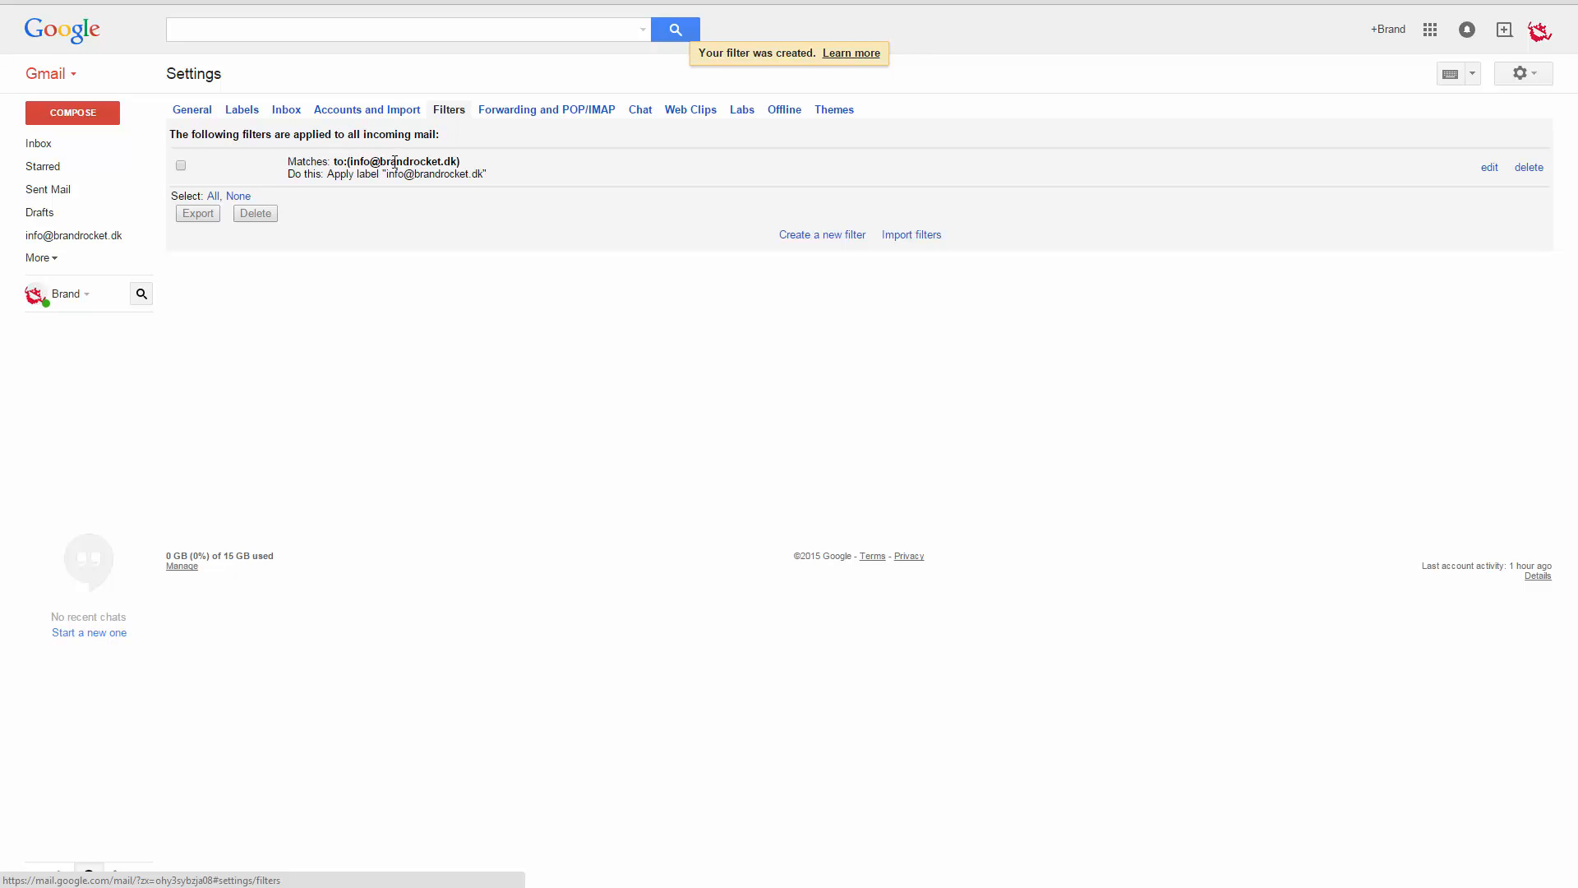
drag(337, 161, 459, 160)
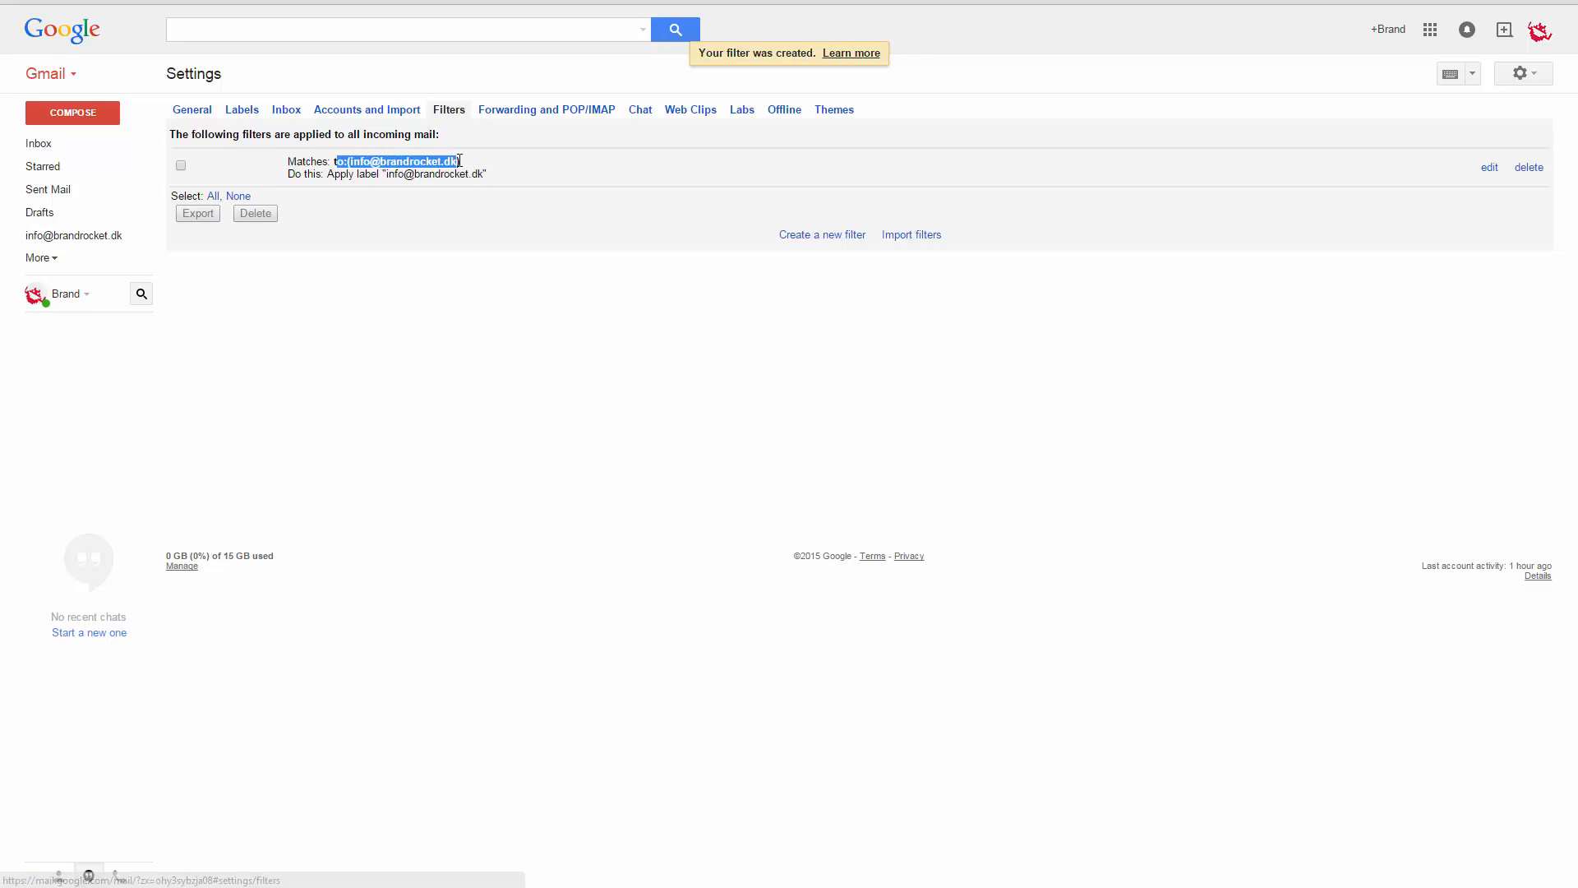
click(450, 203)
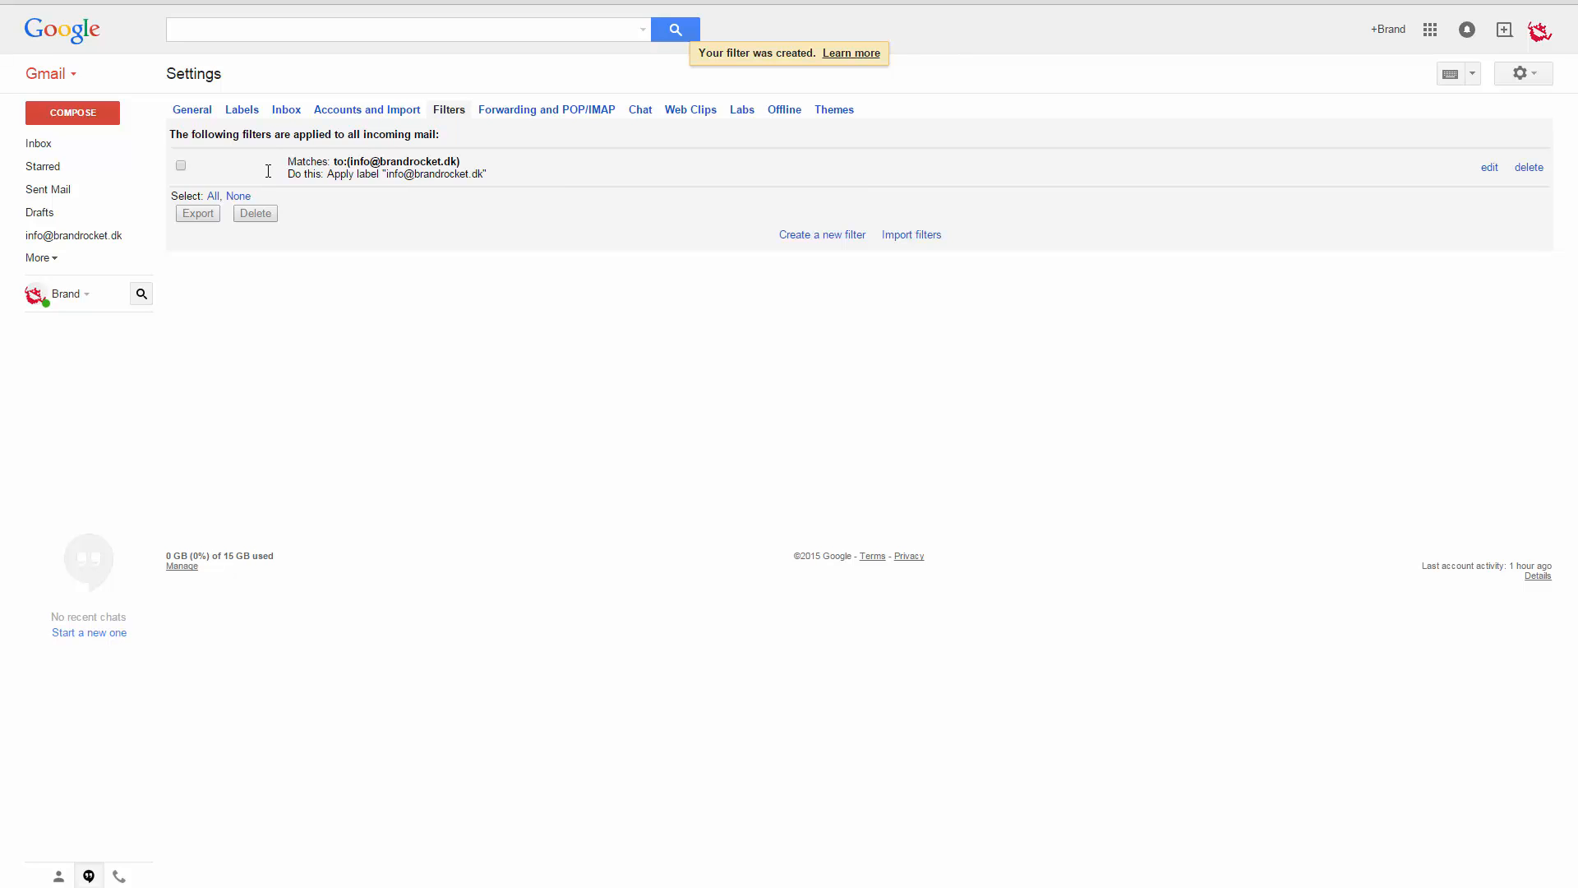
click(74, 240)
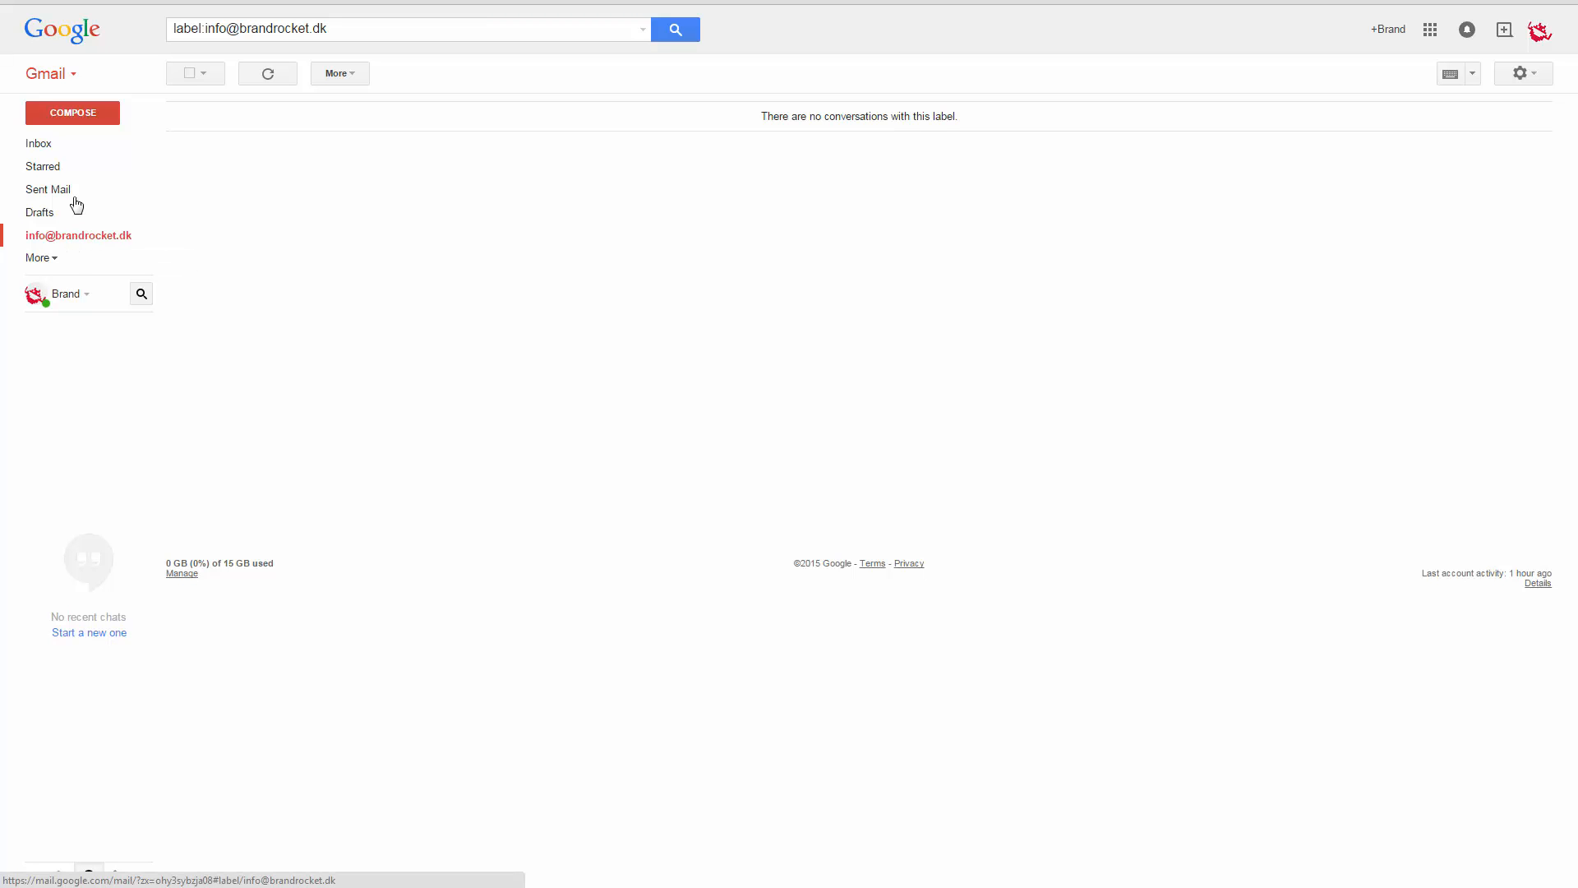
click(79, 124)
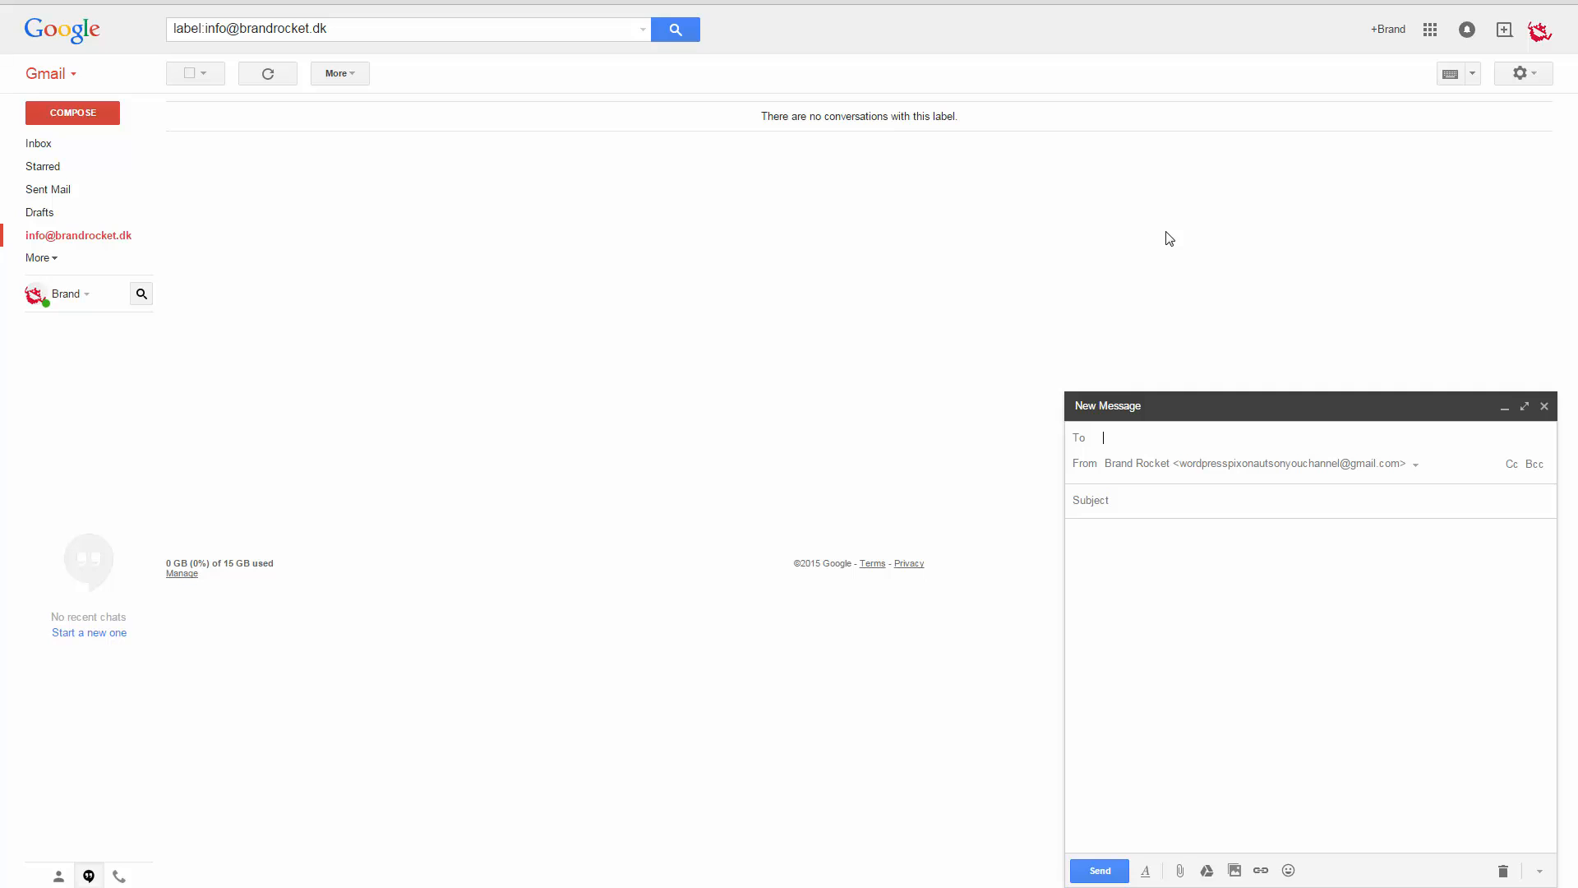
text(info)
key(Return)
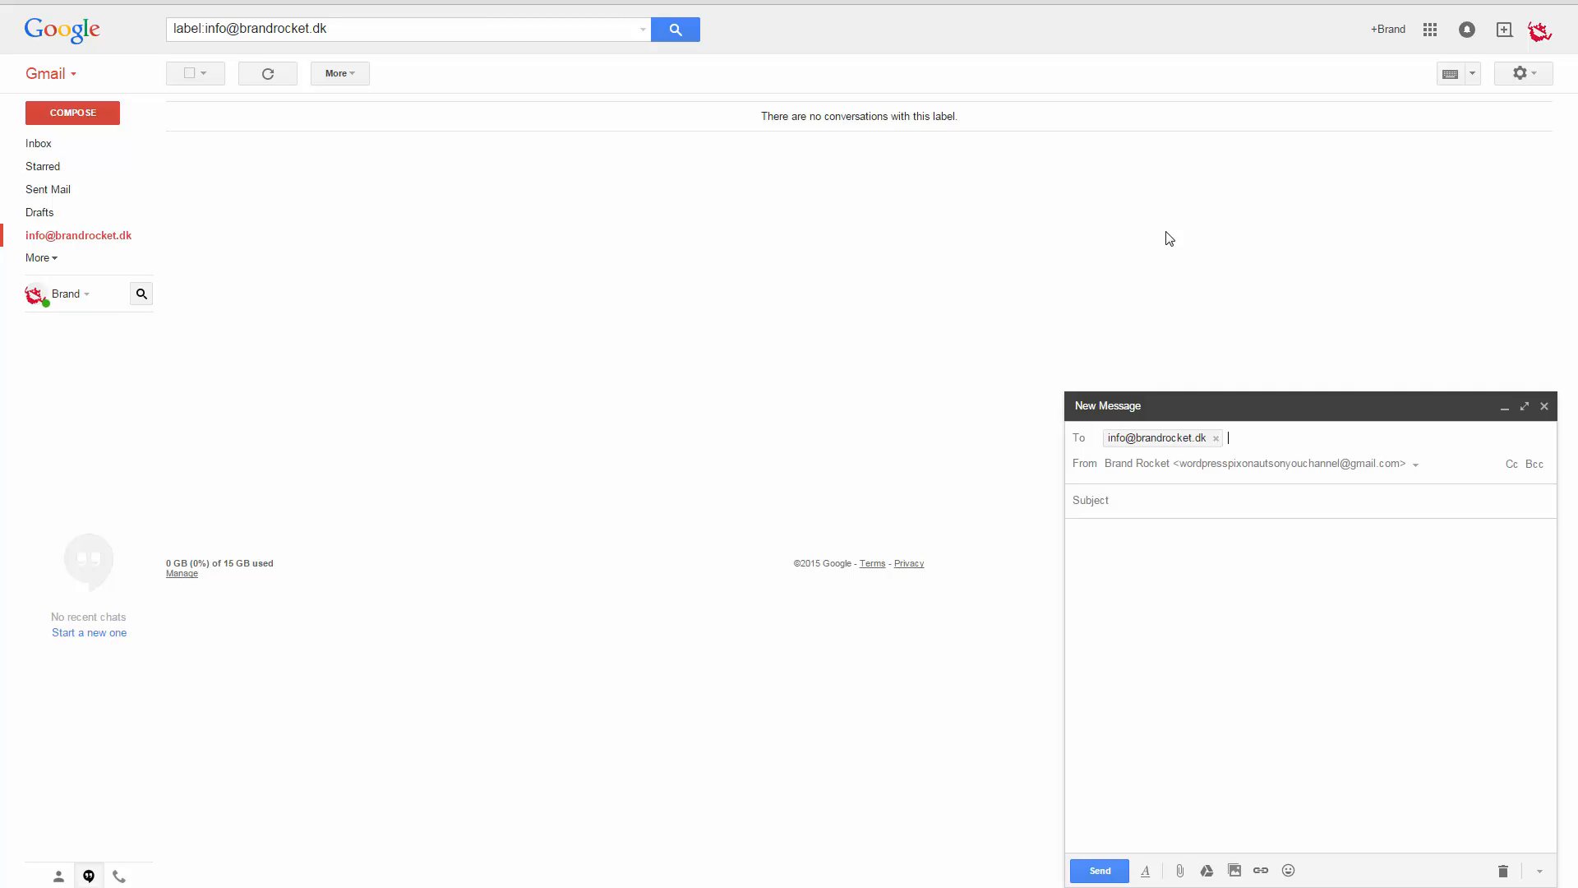
key(Tab)
text(Demonstration)
key(Tab)
text(Hello!")
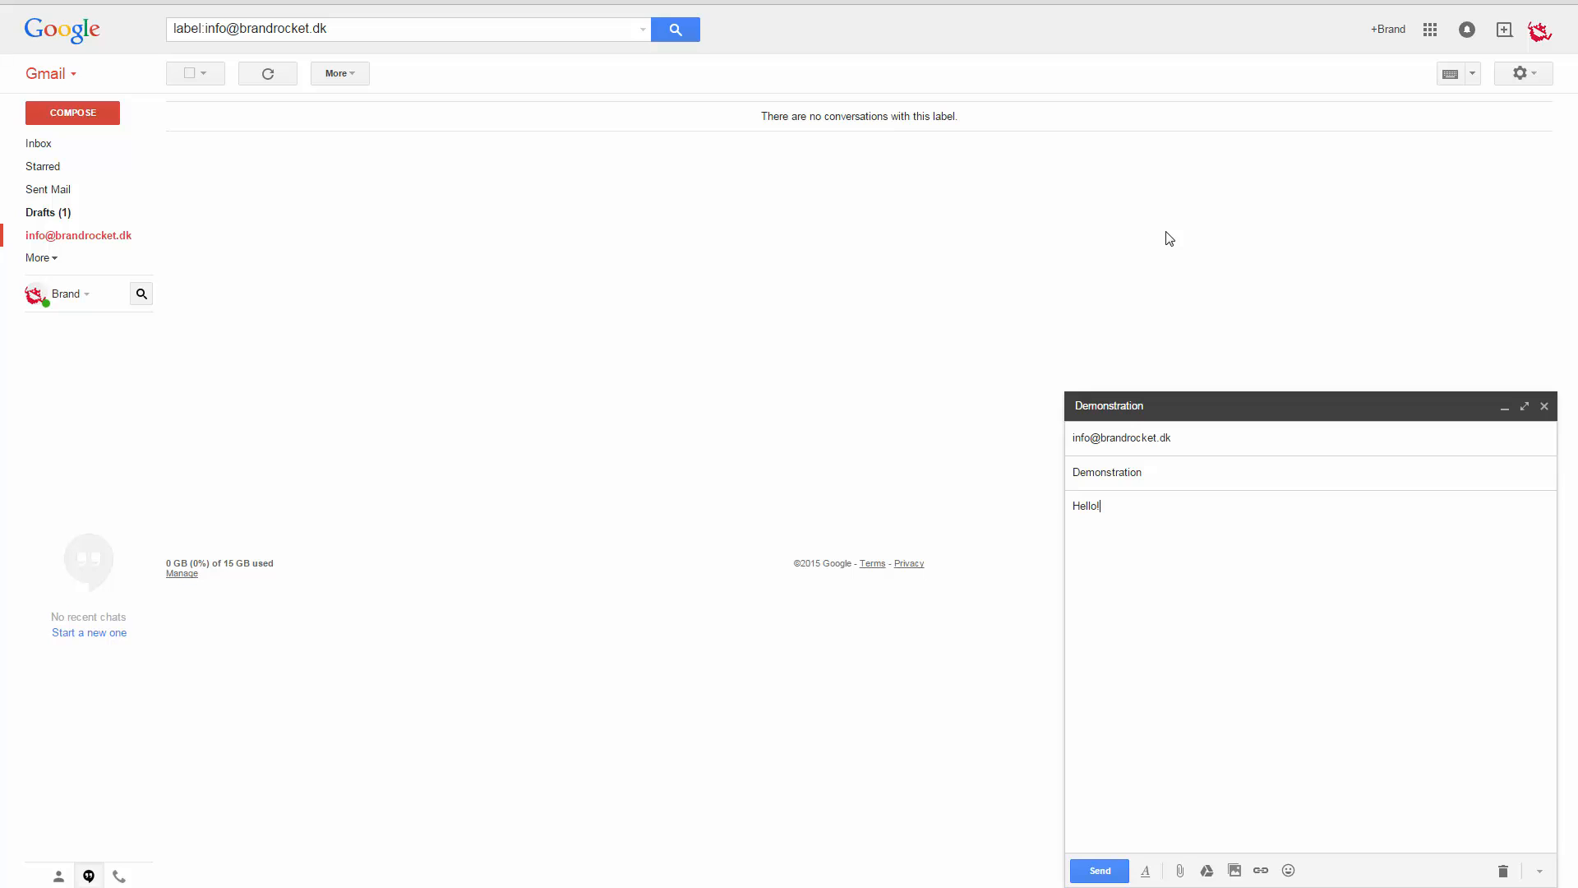
key(ctrl+Return)
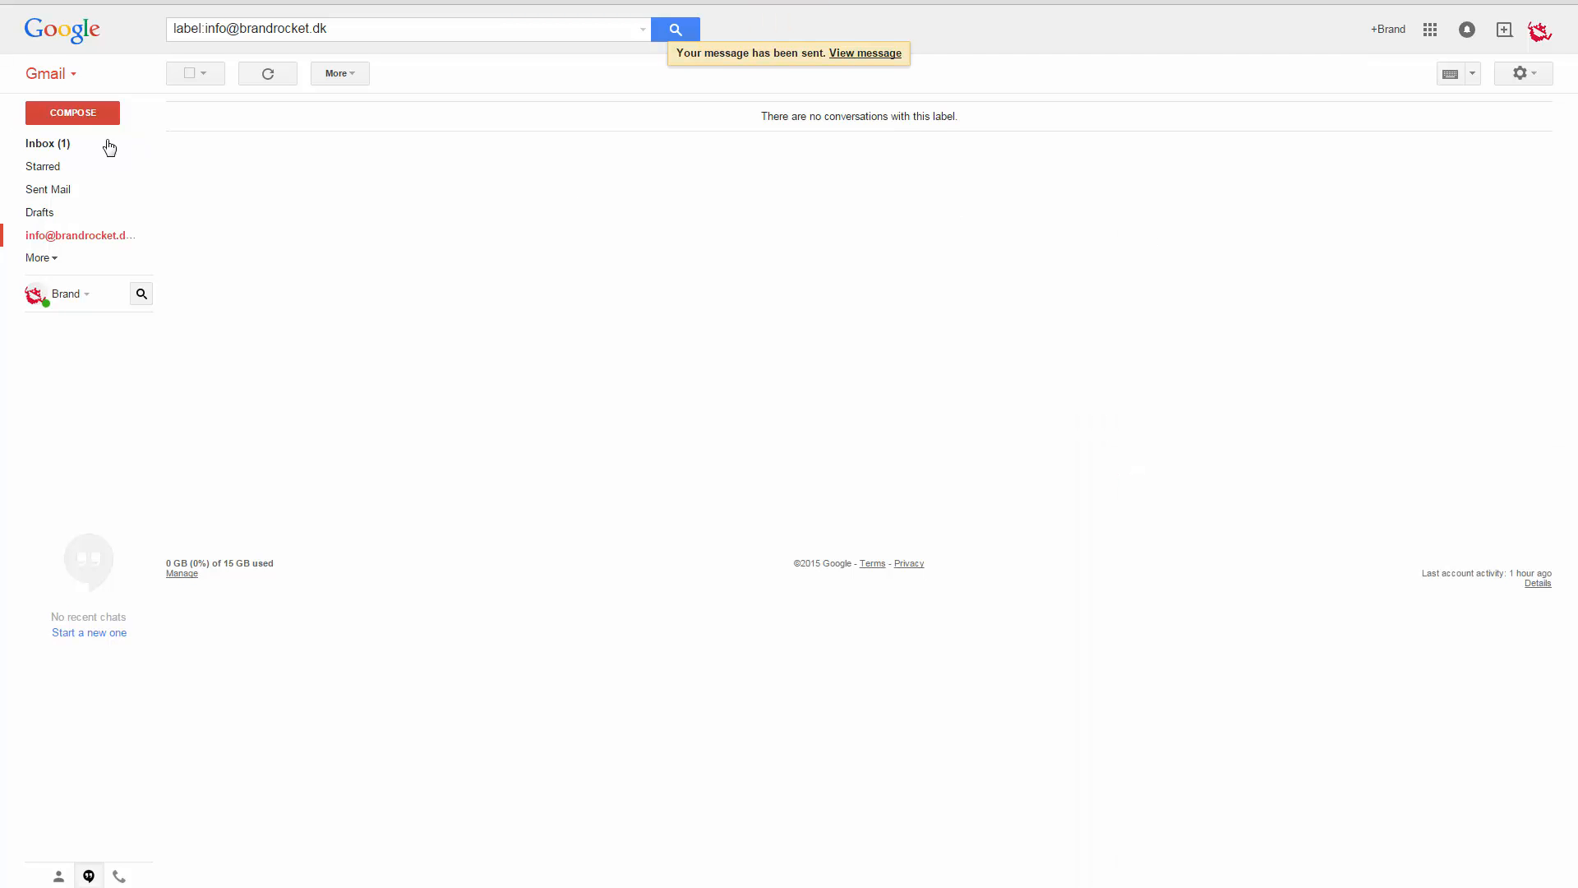
click(81, 147)
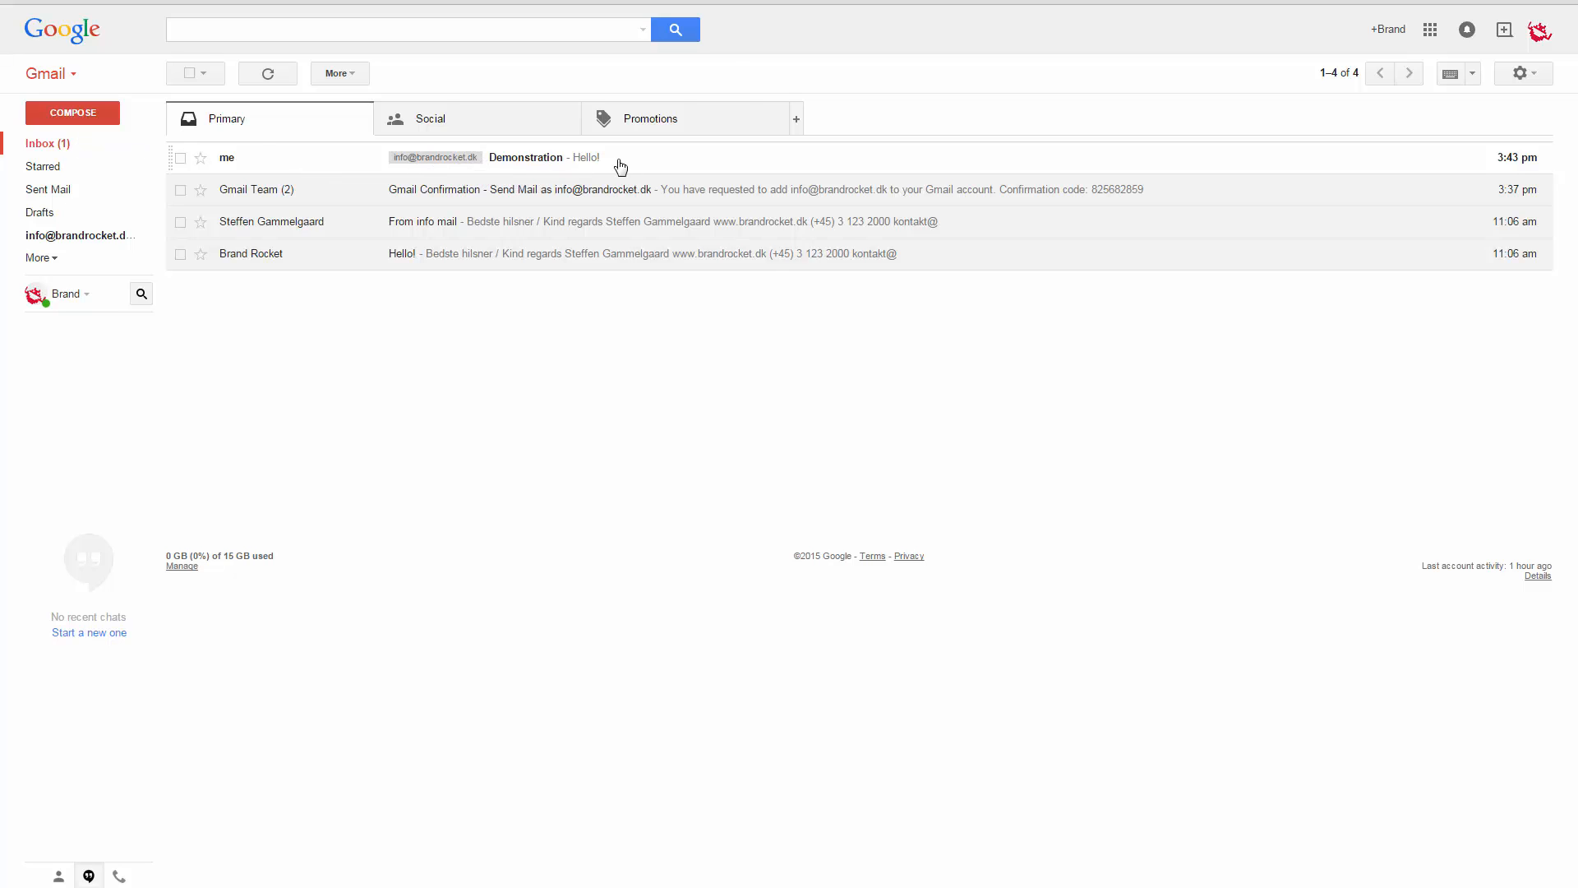
click(145, 237)
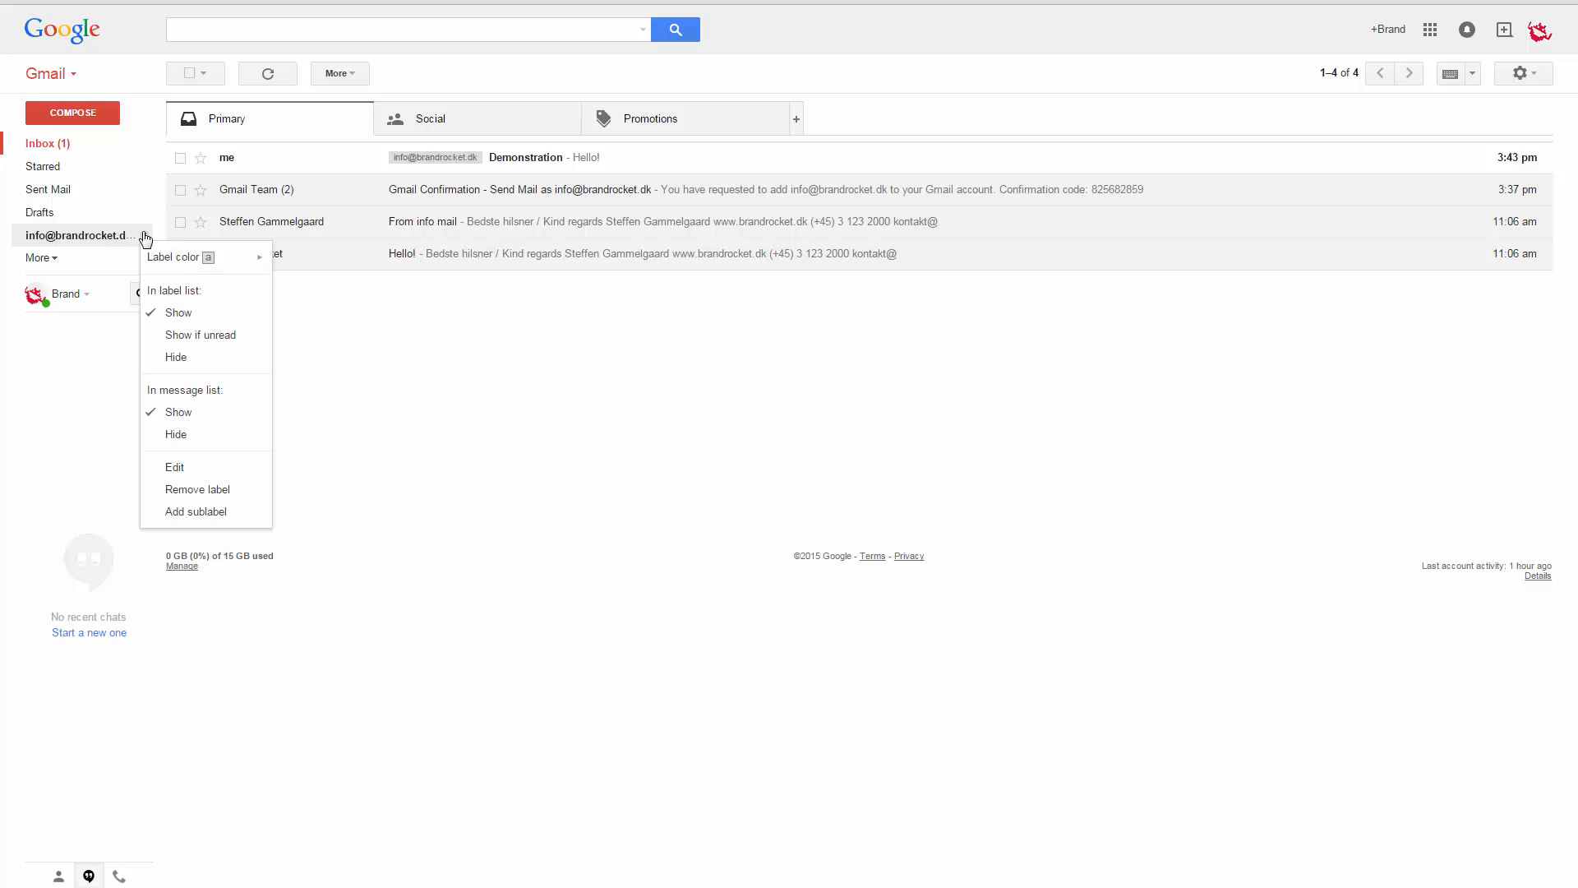
mouse_move(198, 259)
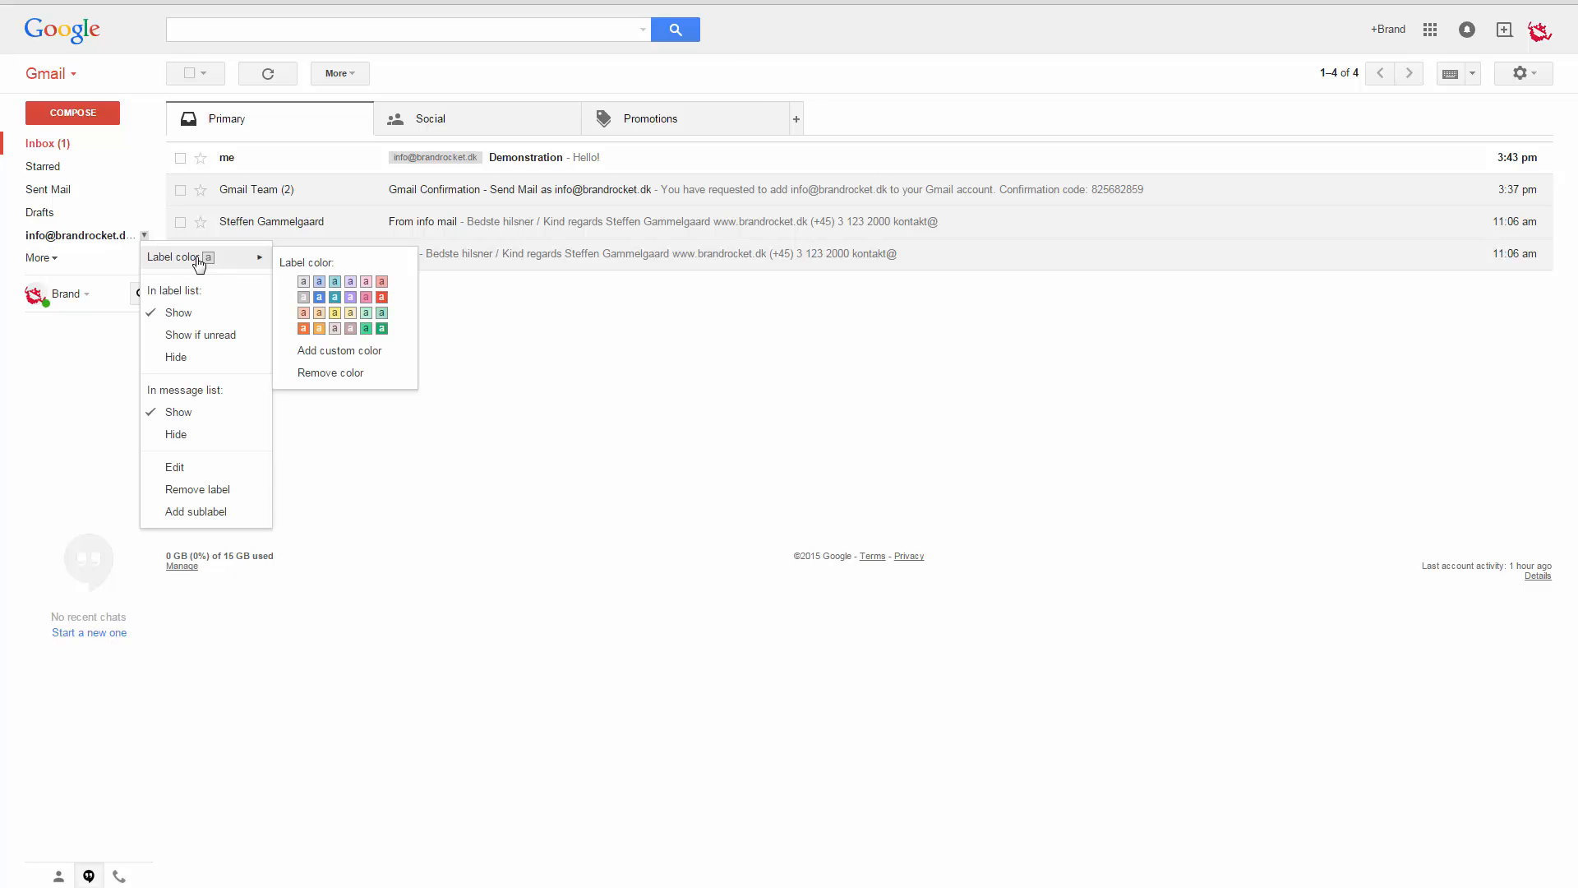
click(382, 297)
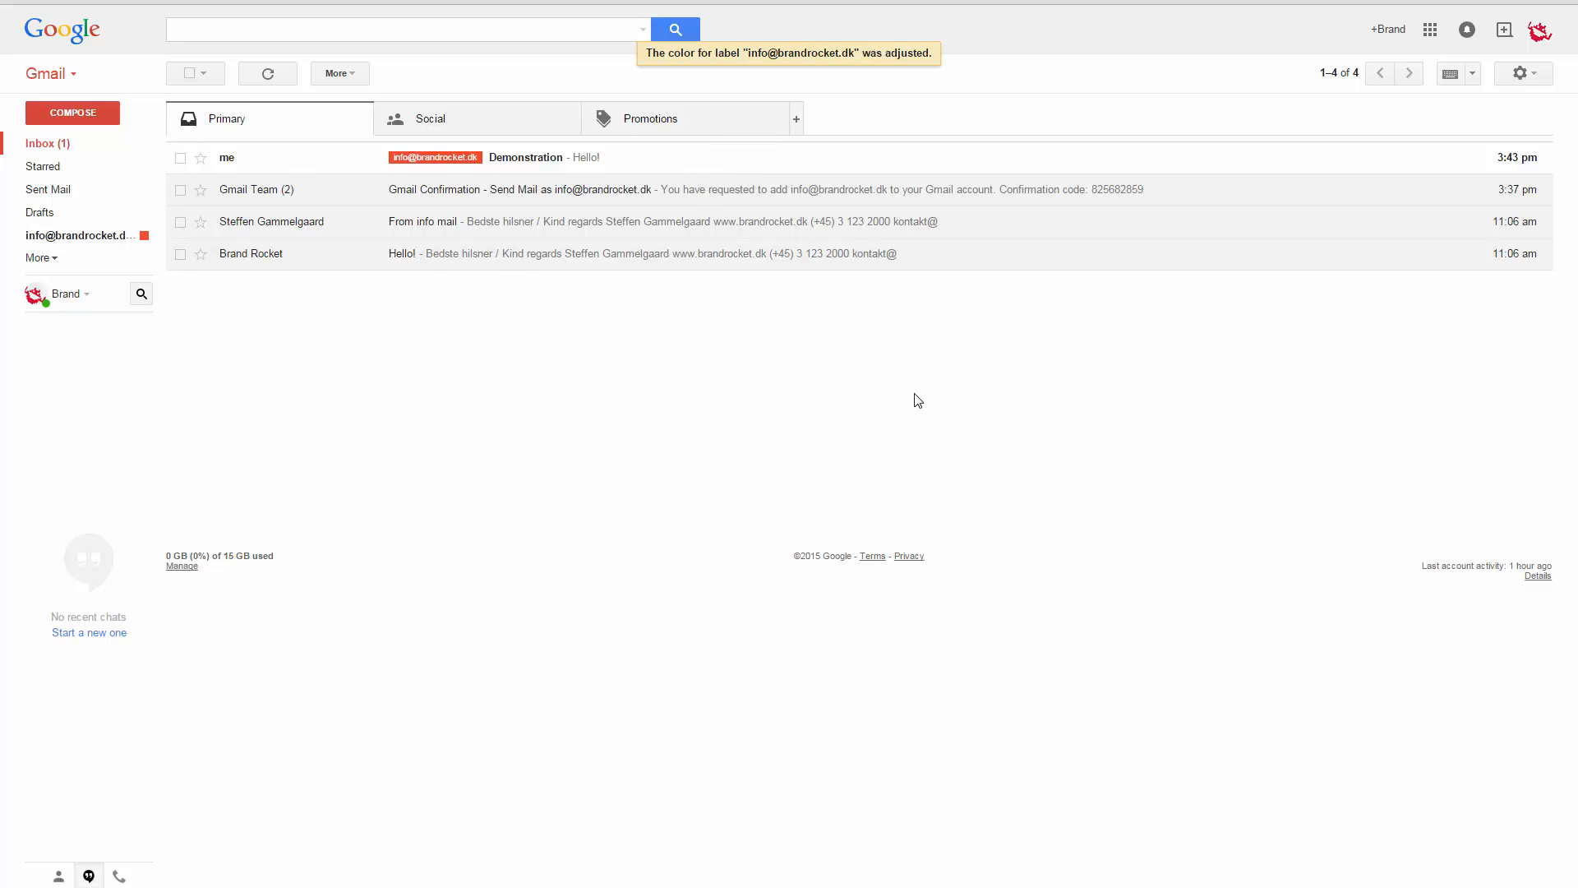
- In Accounts and Import settings, reply from the address each message was sent to
click(1523, 73)
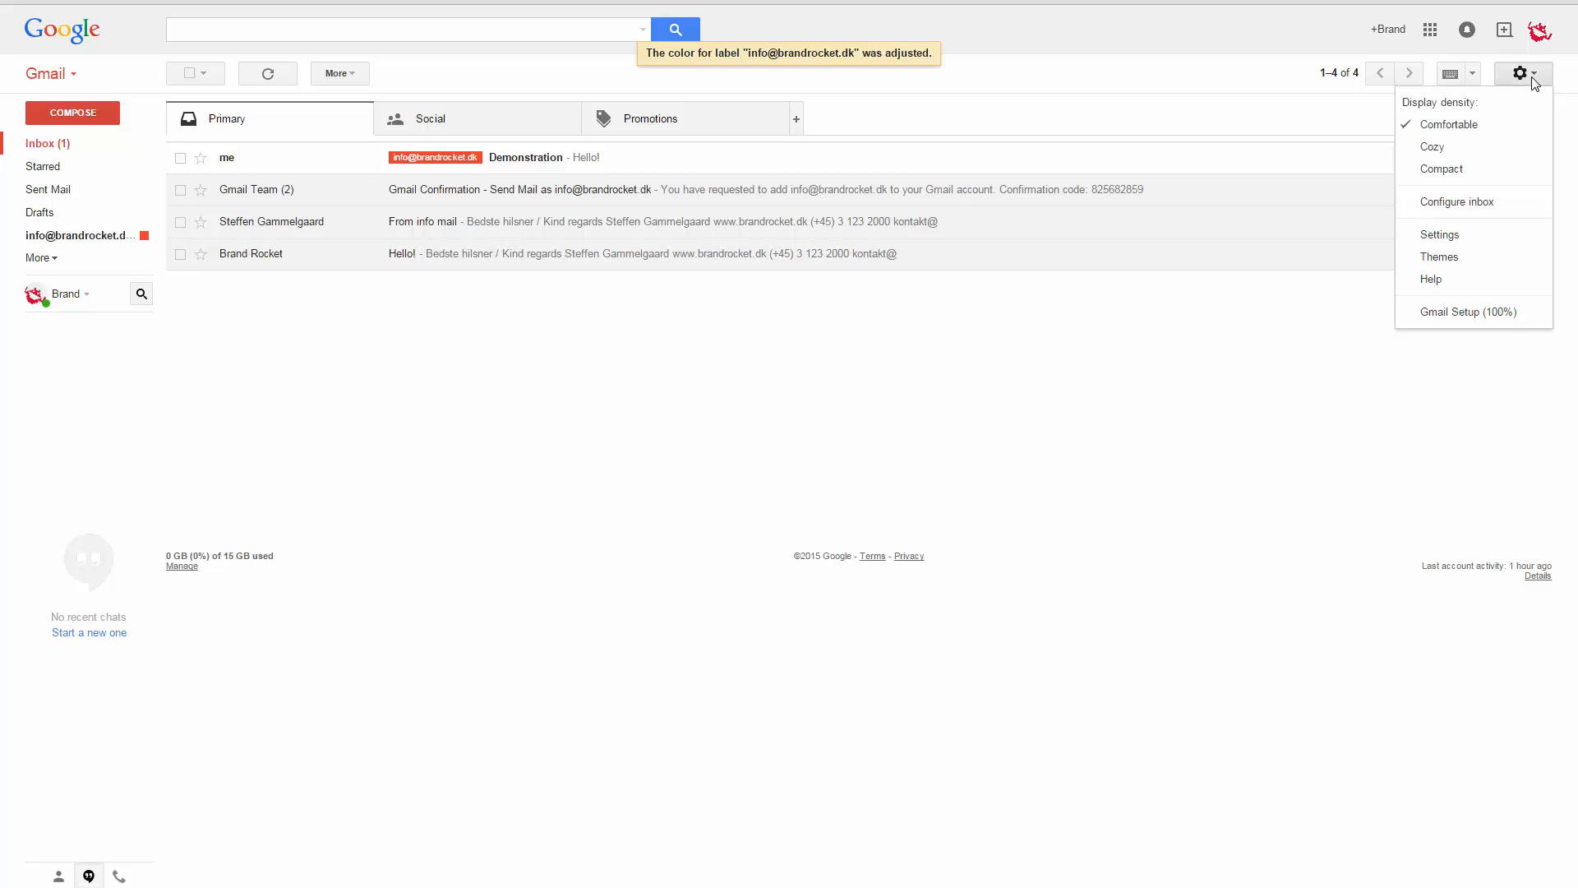
click(1483, 239)
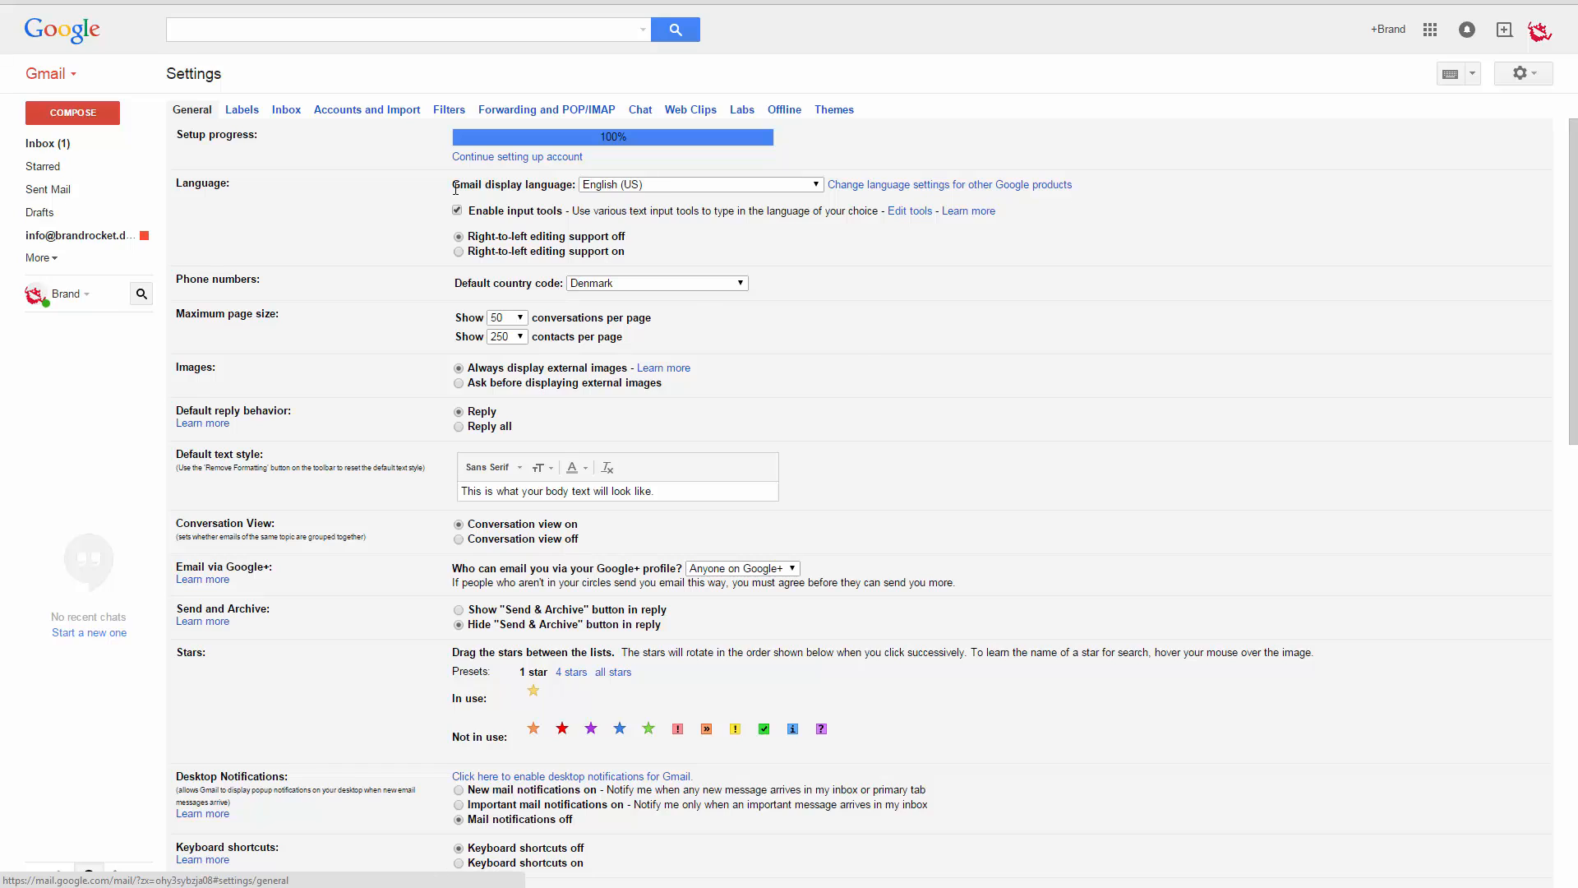
click(371, 112)
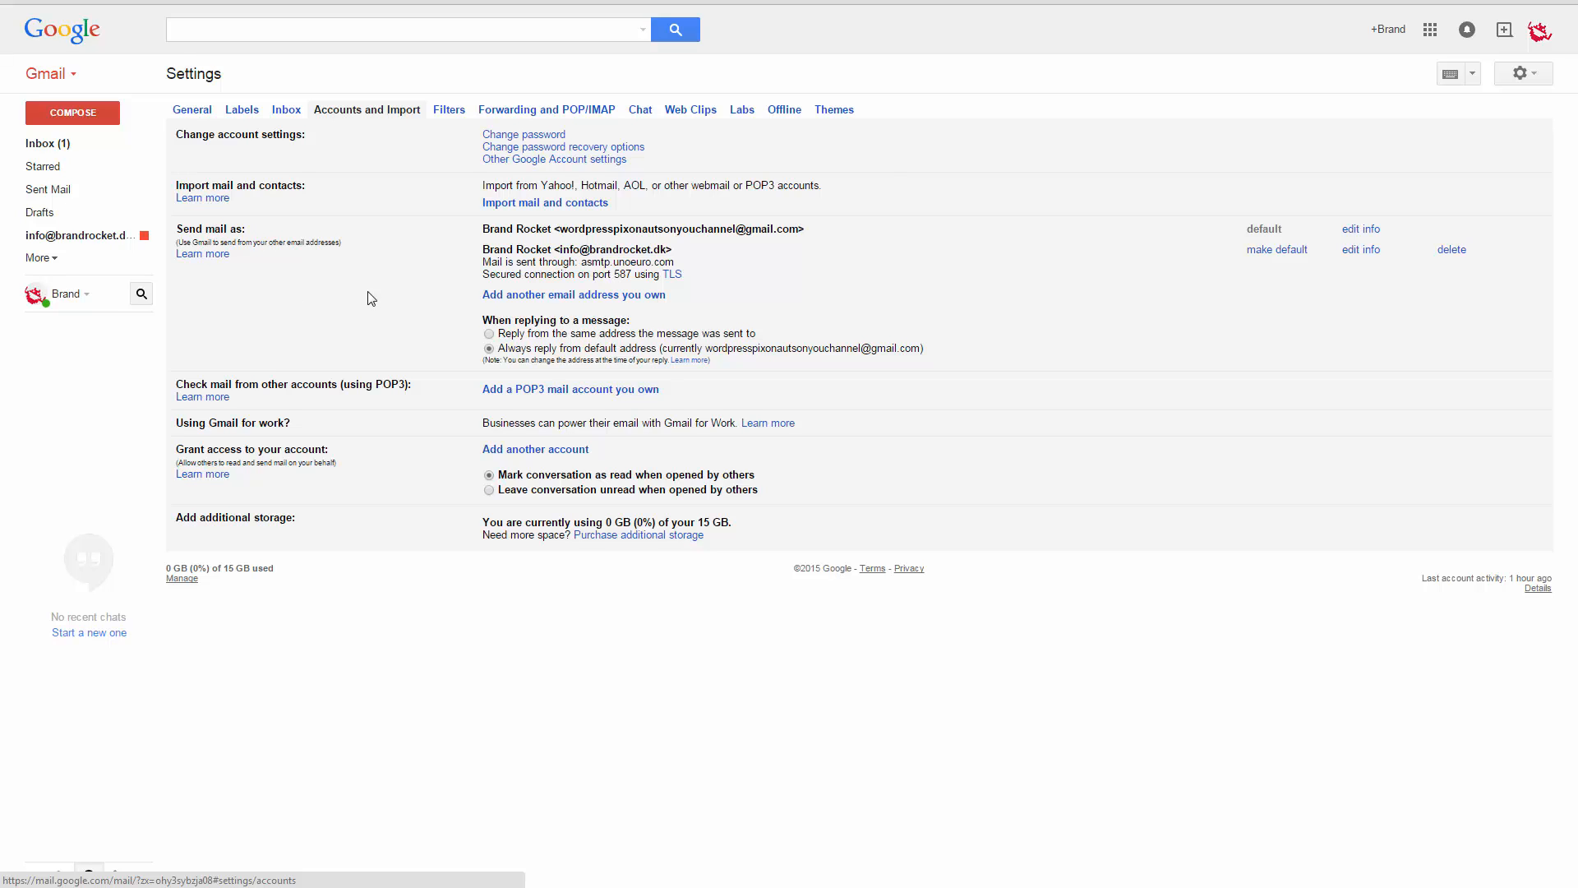
drag(630, 321, 519, 313)
click(438, 337)
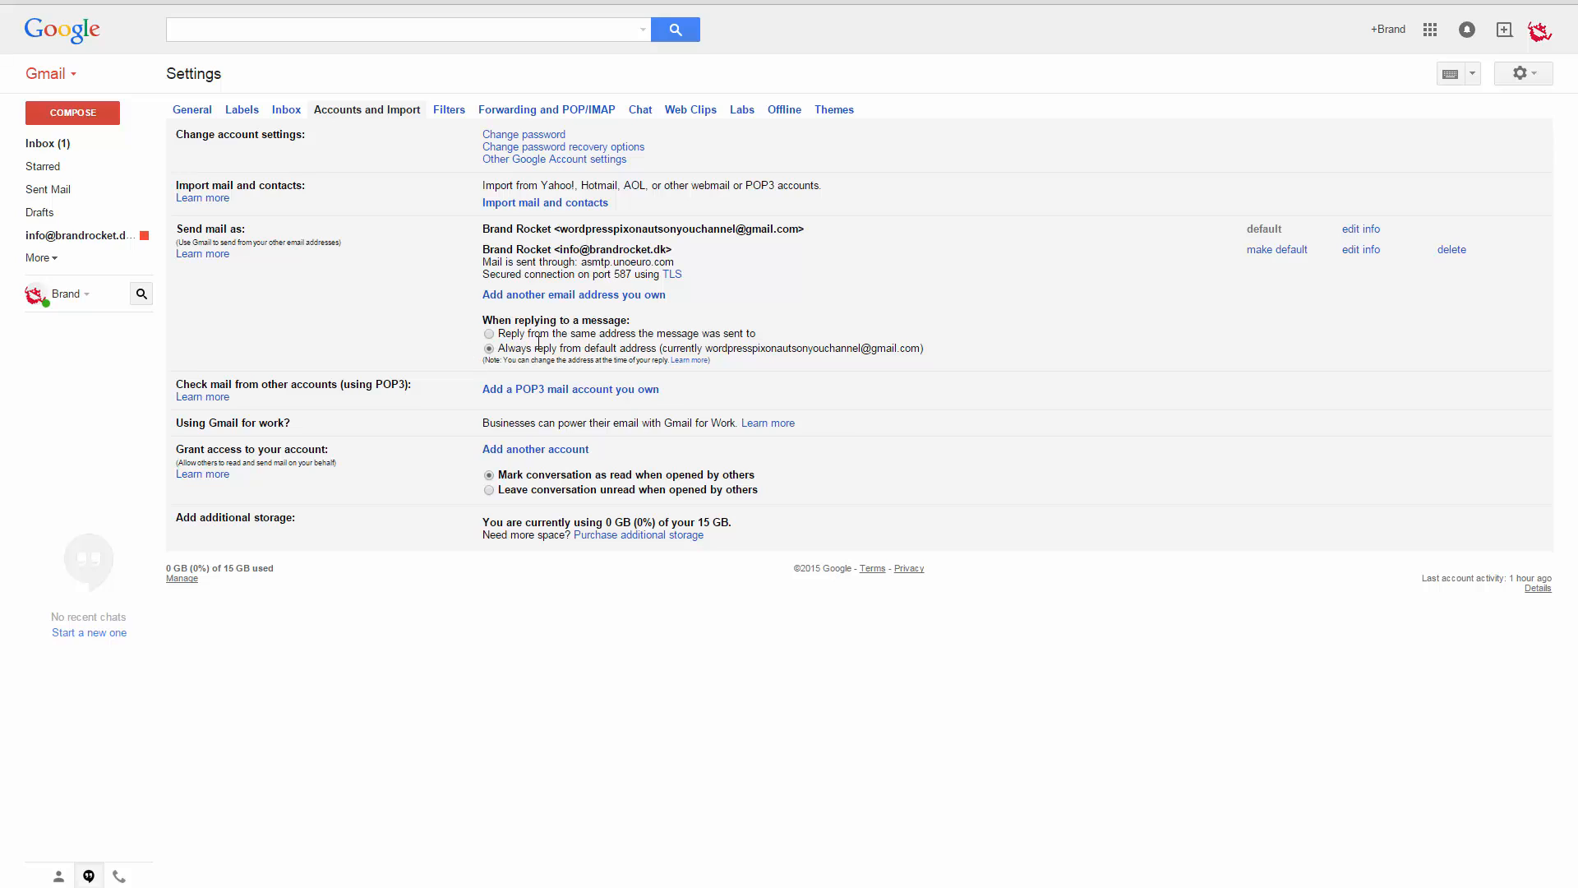
click(489, 334)
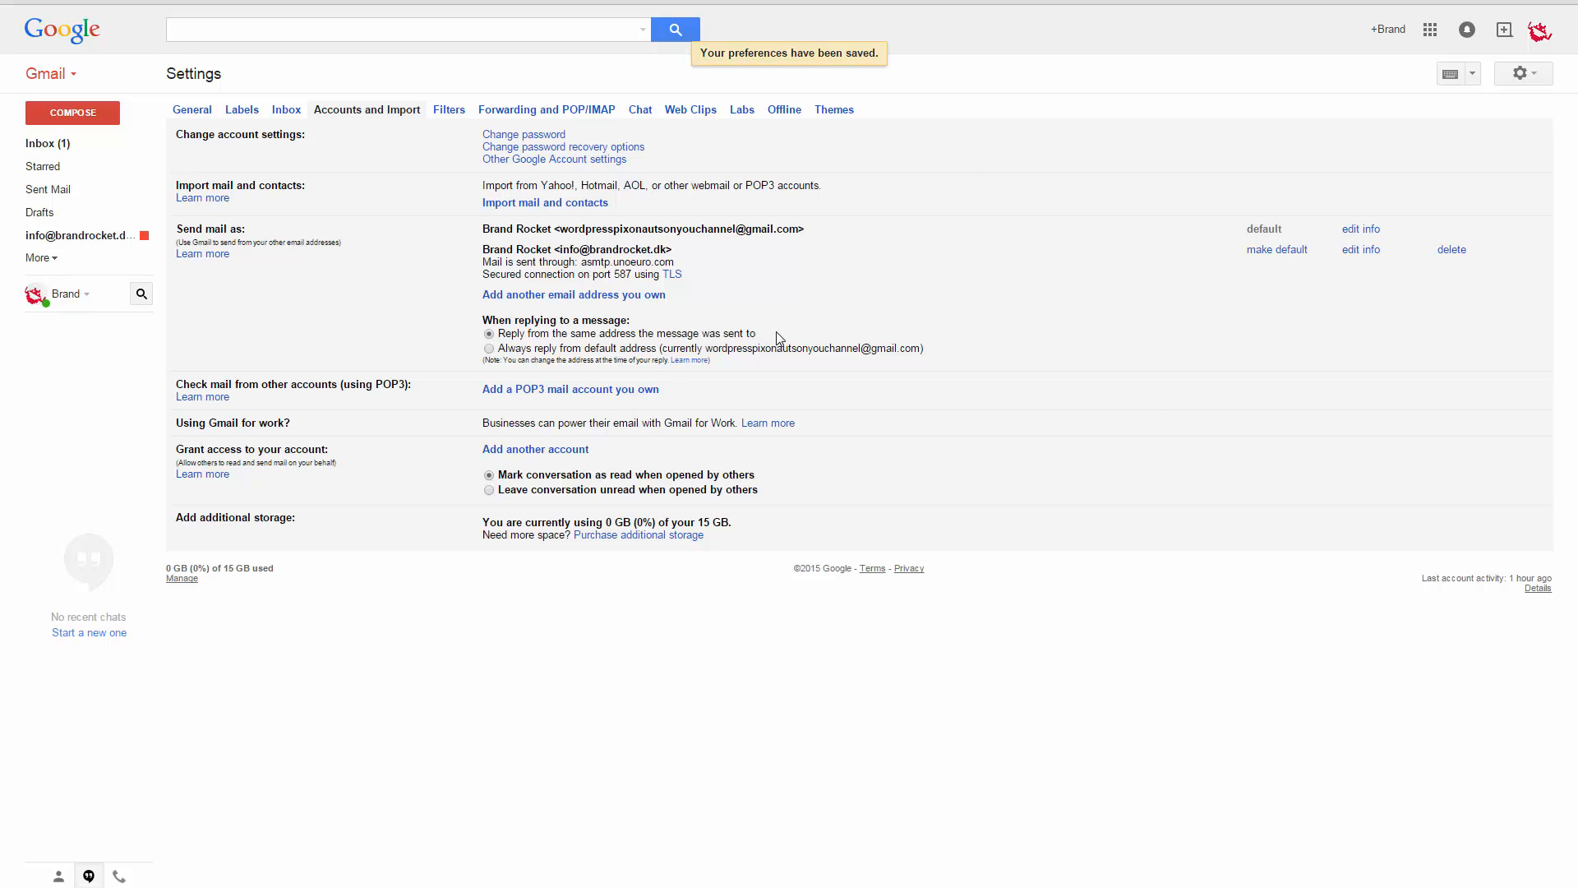
click(37, 144)
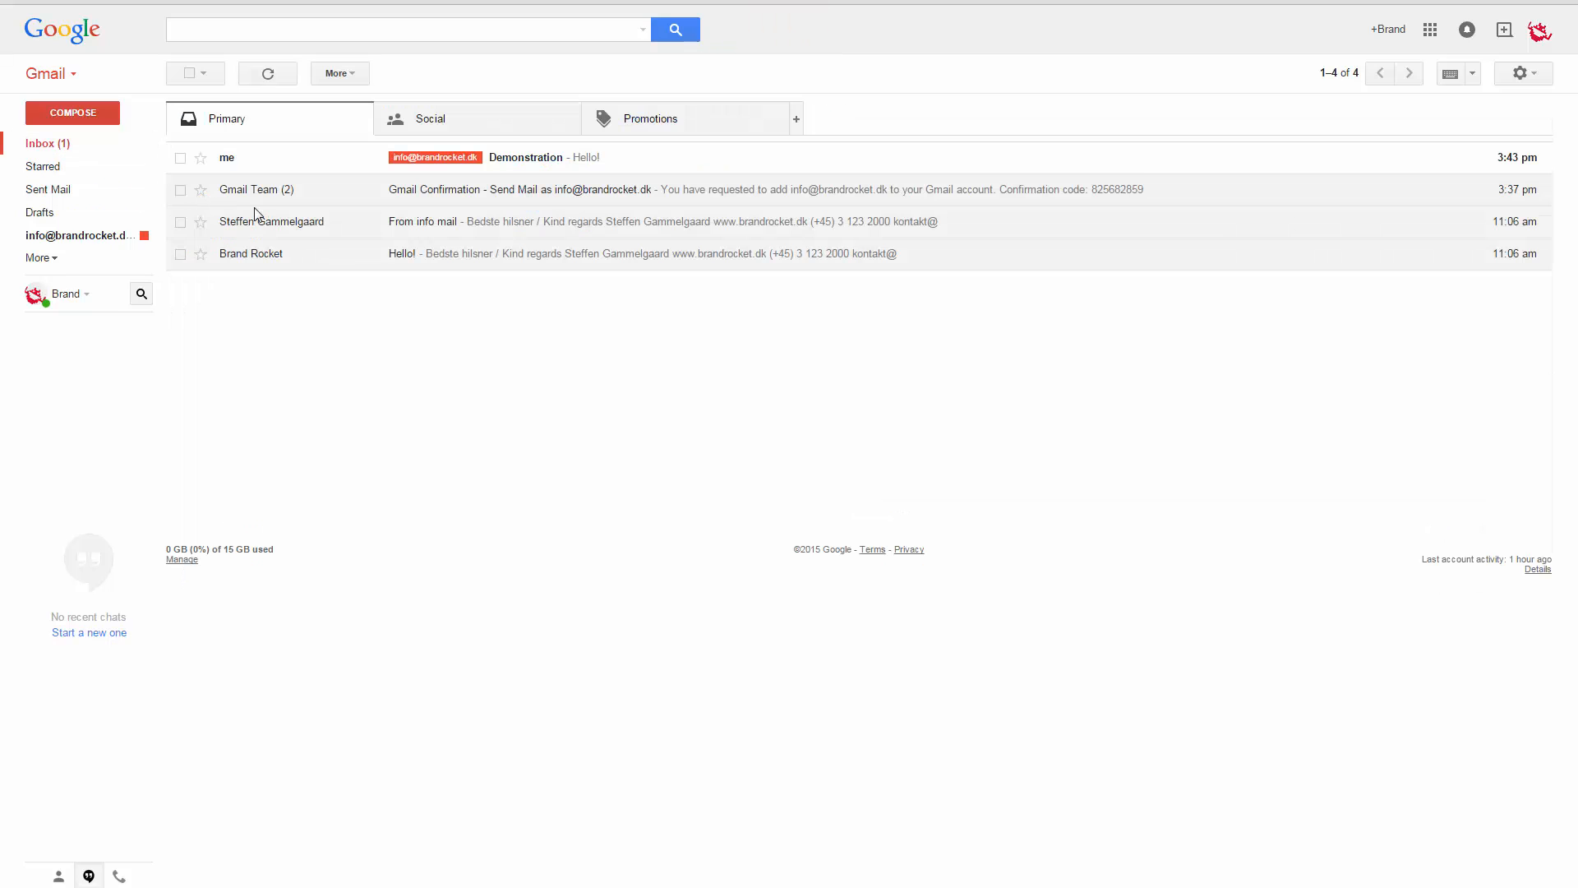